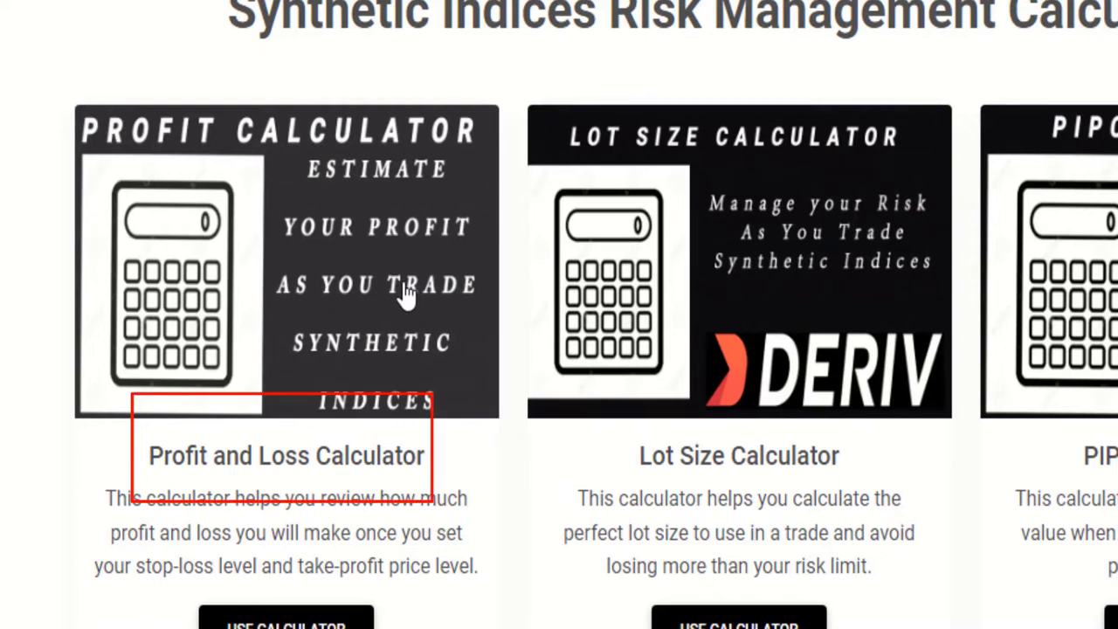
Open the Profit and Loss Calculator from the calculators home page.
scroll(498, 301, down, 5)
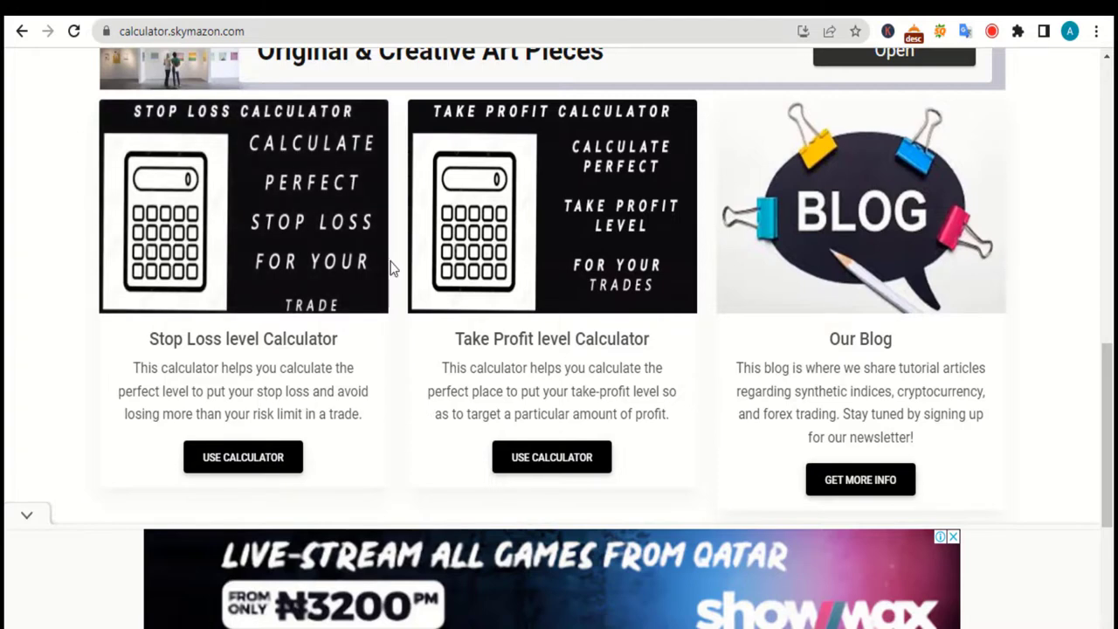
scroll(390, 268, up, 5)
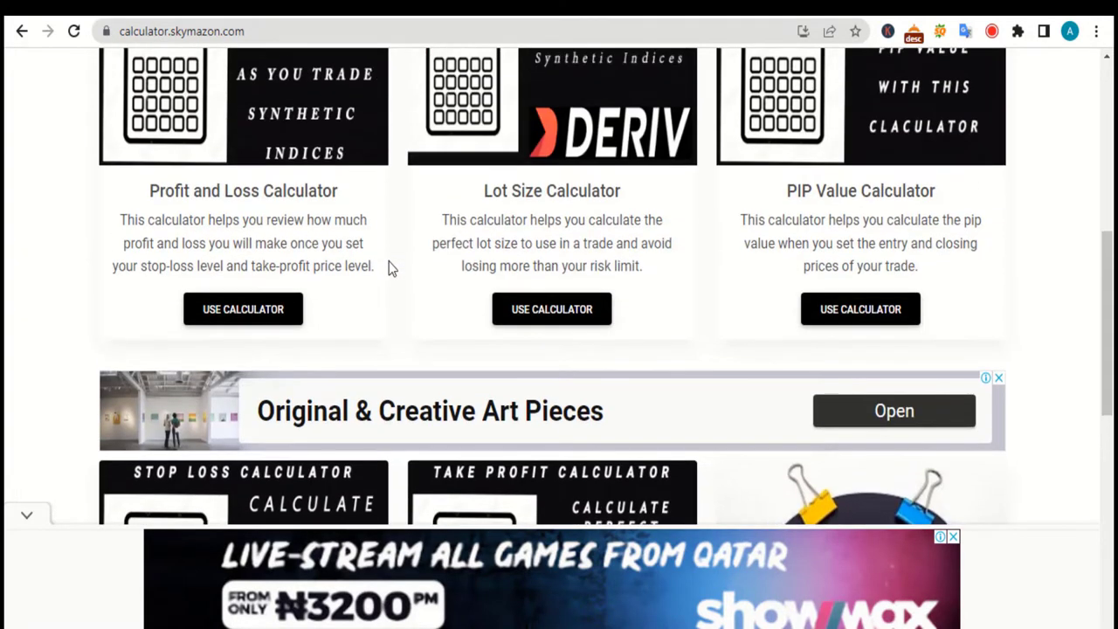
scroll(389, 262, up, 1)
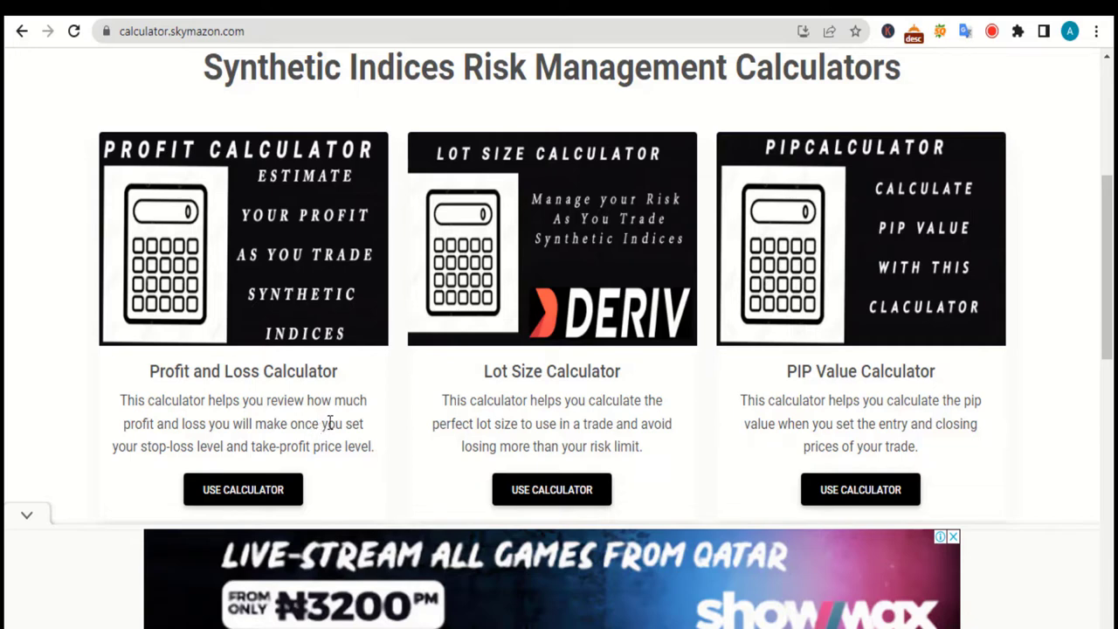
scroll(330, 423, down, 1)
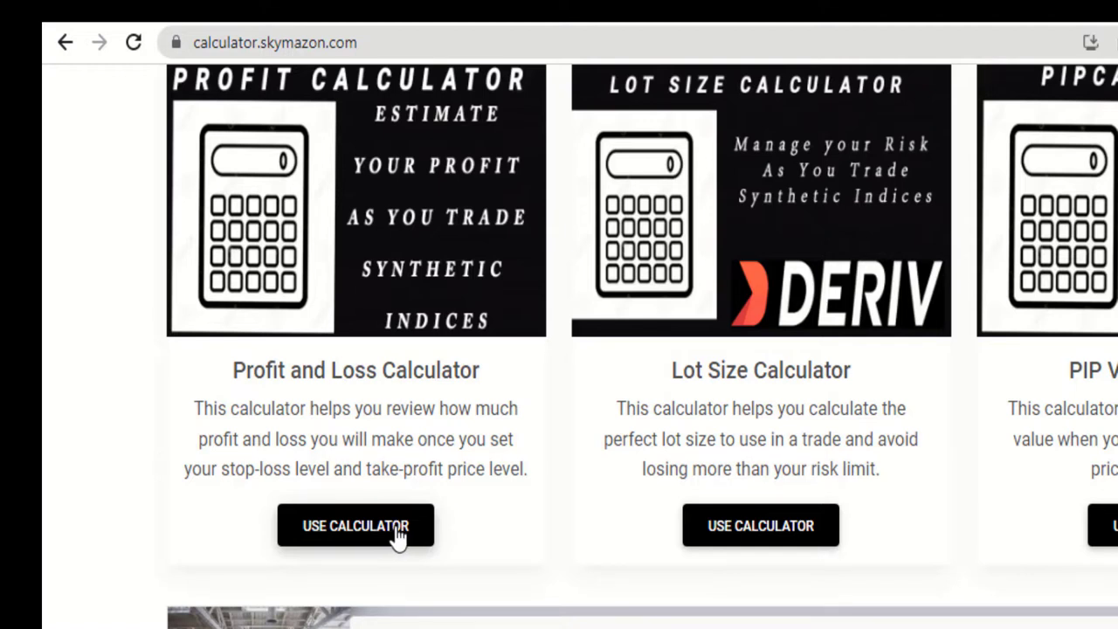
click(398, 536)
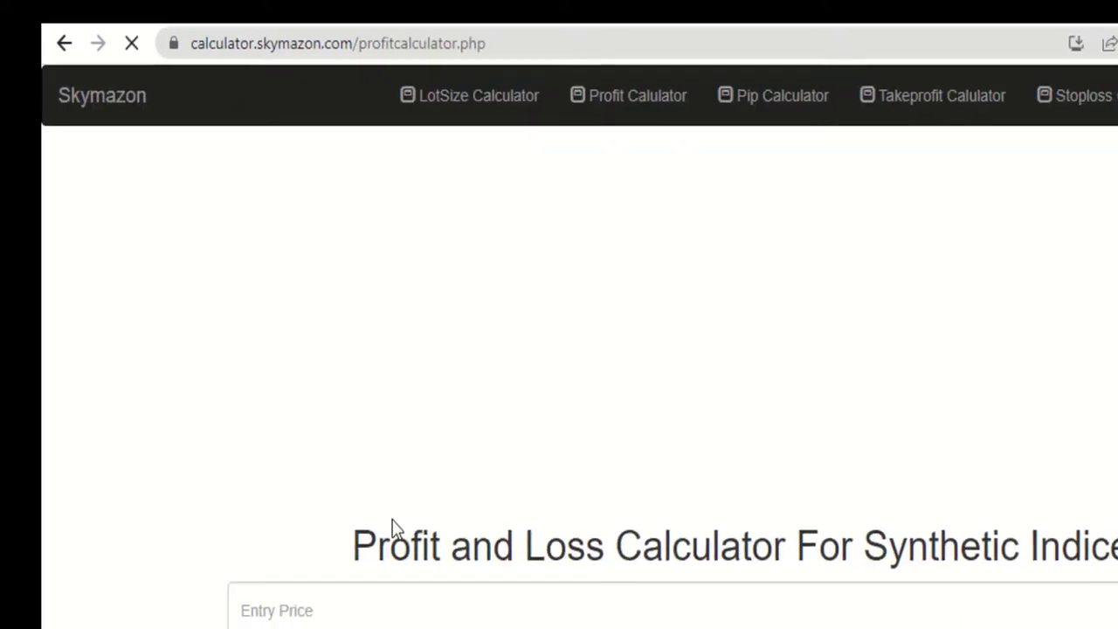
Calculate a 0.2-lot Buy with entry 547931.50, stop loss 545941.45 and closing price 560926.98.
scroll(376, 411, down, 3)
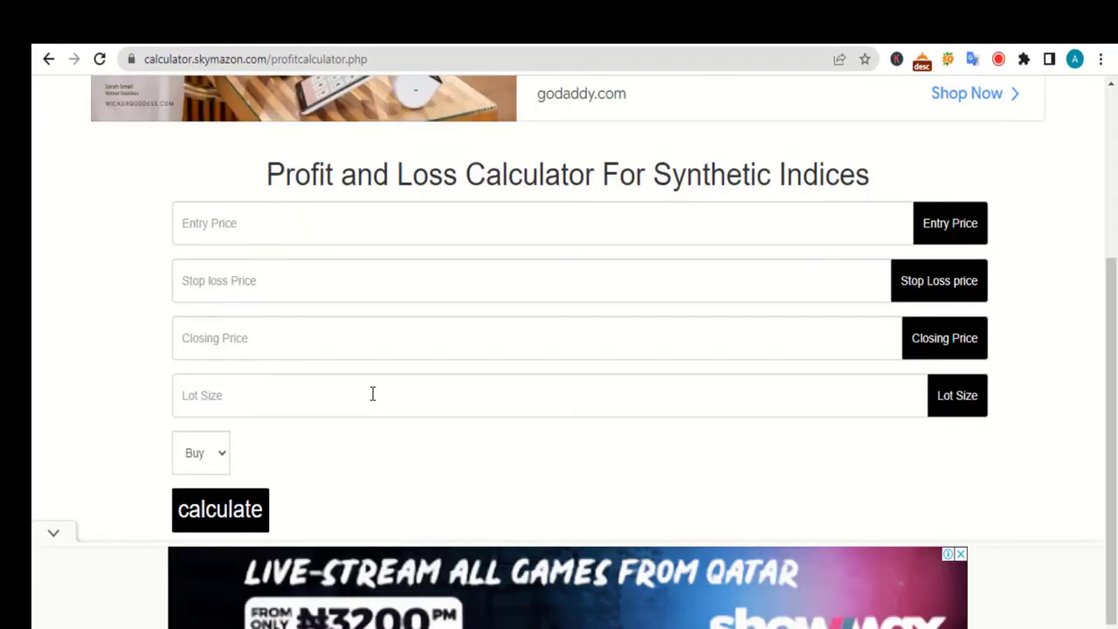
scroll(372, 394, down, 1)
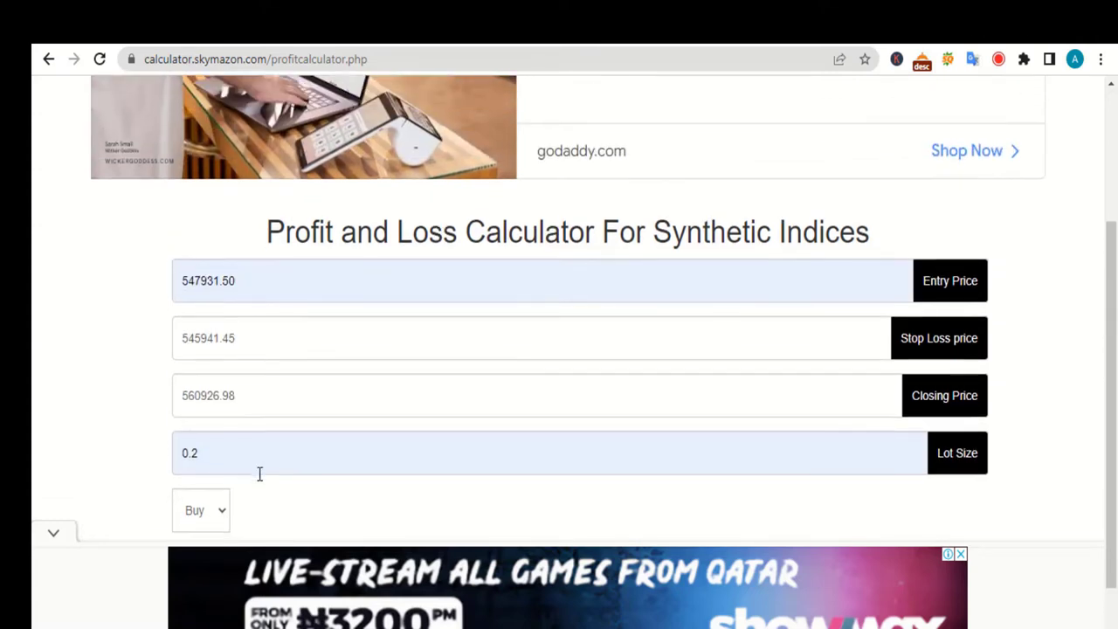
scroll(259, 472, down, 1)
click(252, 488)
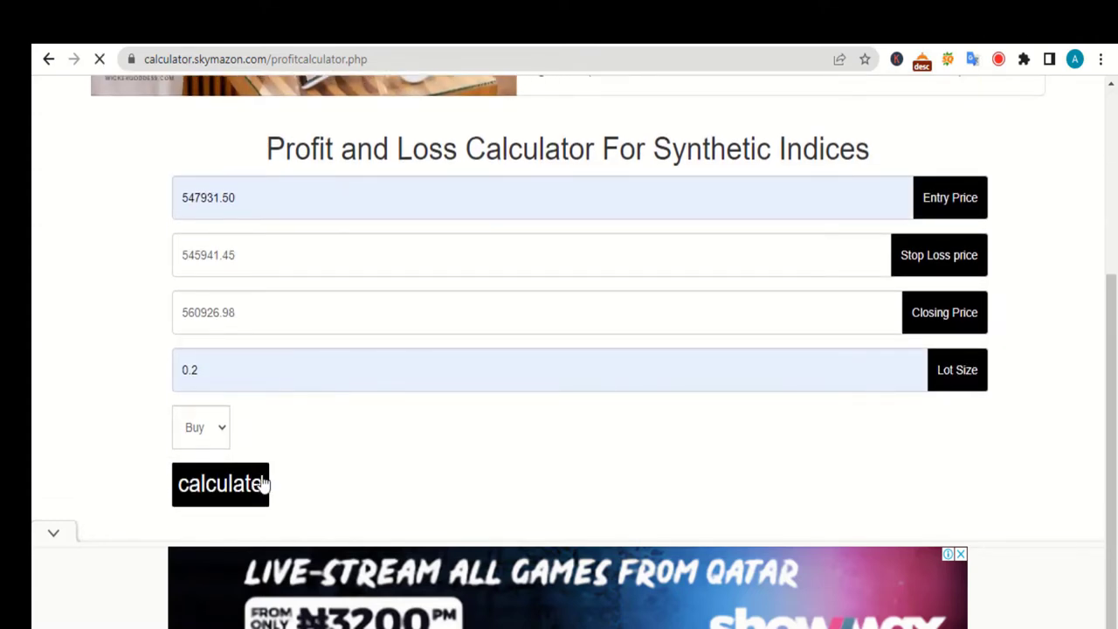
Review the Buy trade's results: risk about $398.01 and profit $2599.096.
scroll(270, 474, down, 2)
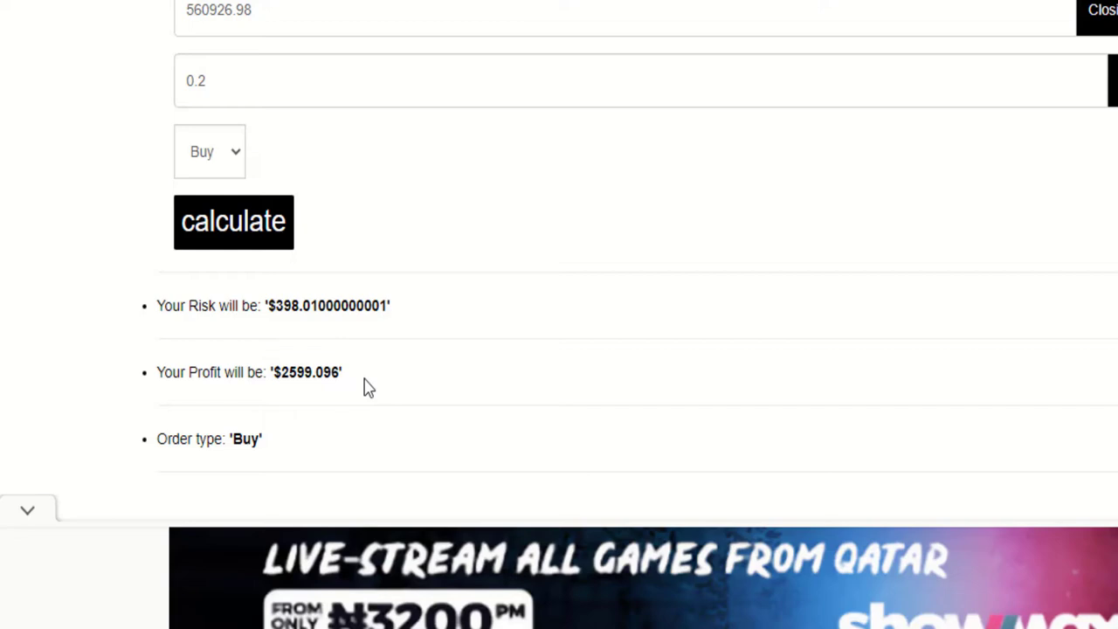
scroll(367, 384, up, 3)
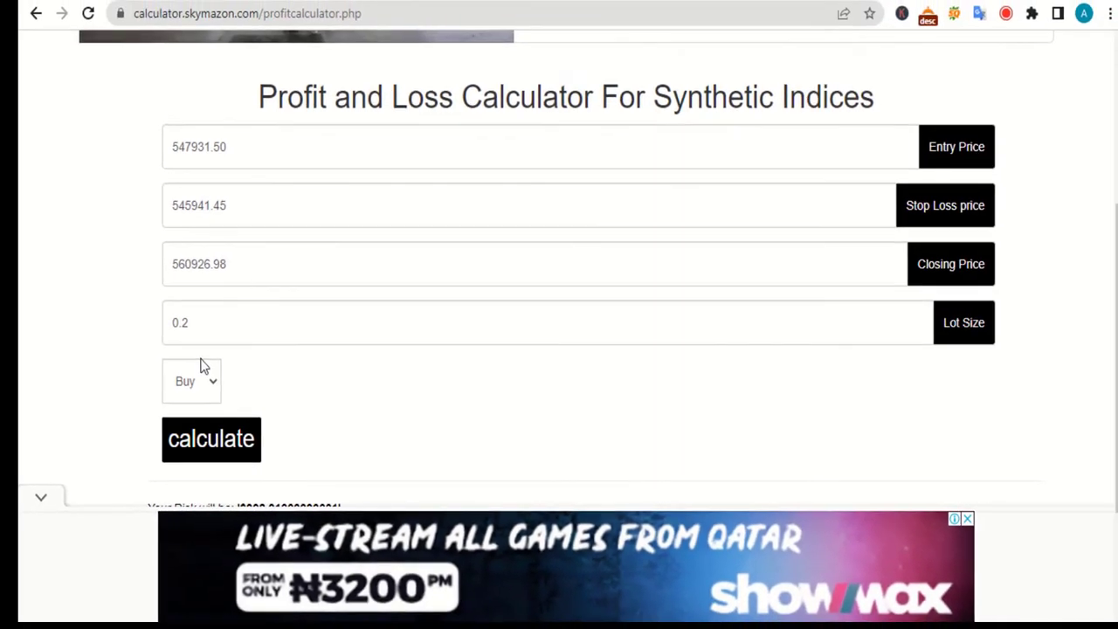
scroll(349, 378, up, 2)
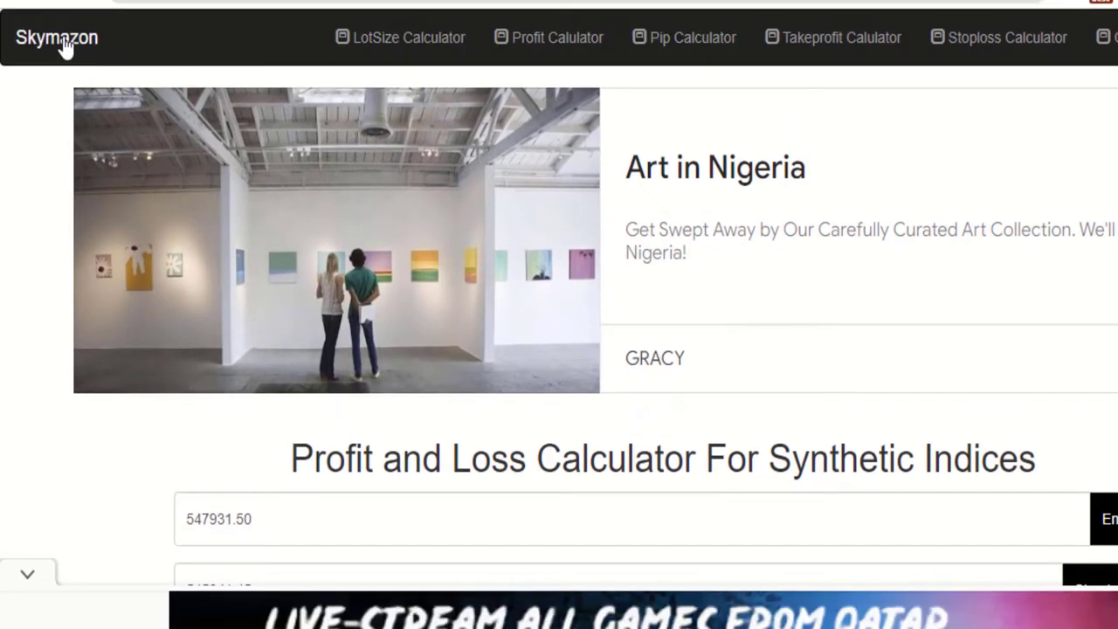
Return to the home page and scroll to the Lot Size Calculator card.
click(66, 45)
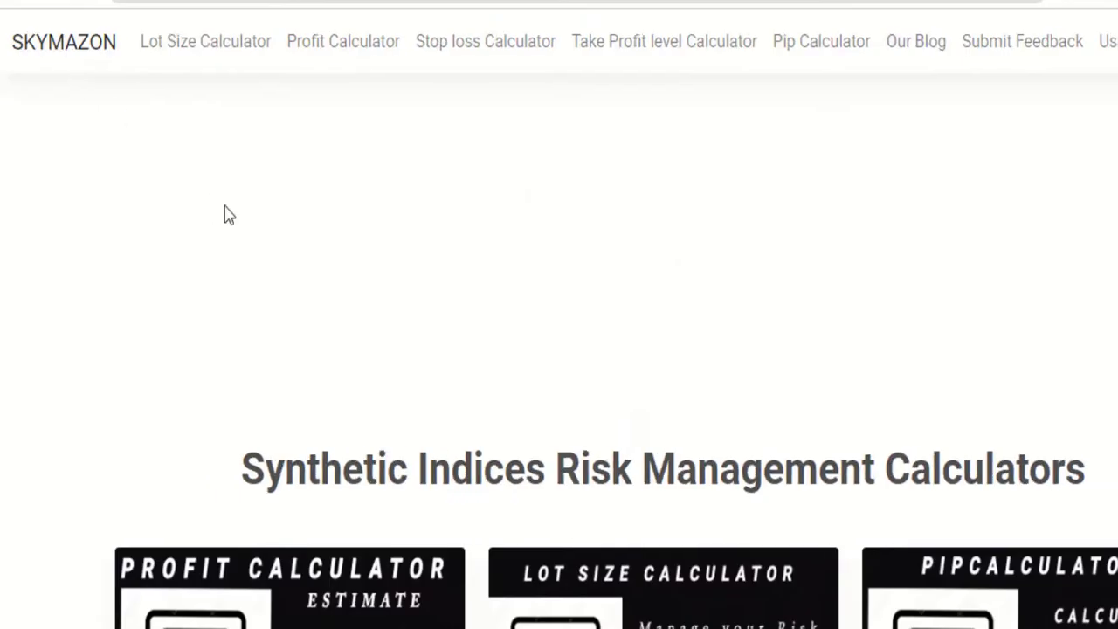
scroll(249, 252, down, 3)
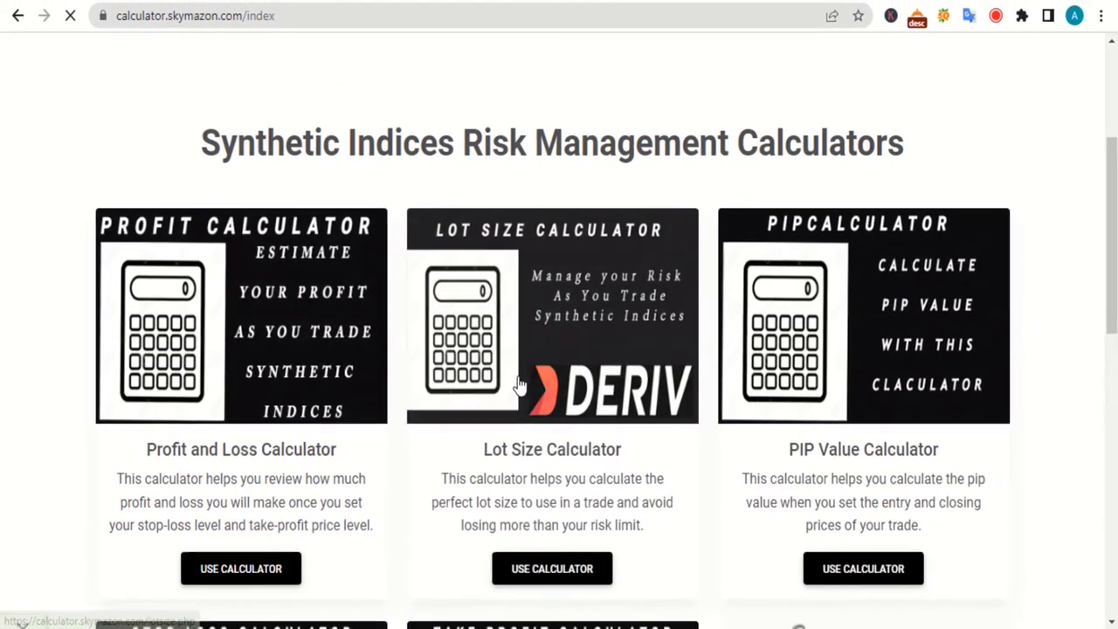
scroll(529, 426, down, 1)
scroll(531, 421, down, 1)
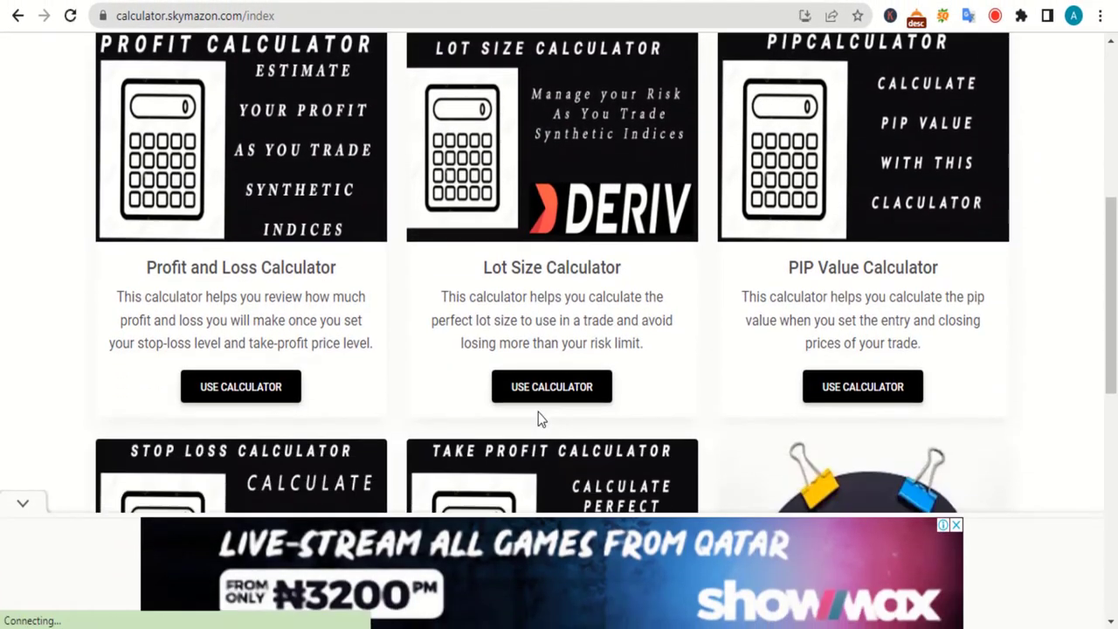
scroll(537, 407, up, 1)
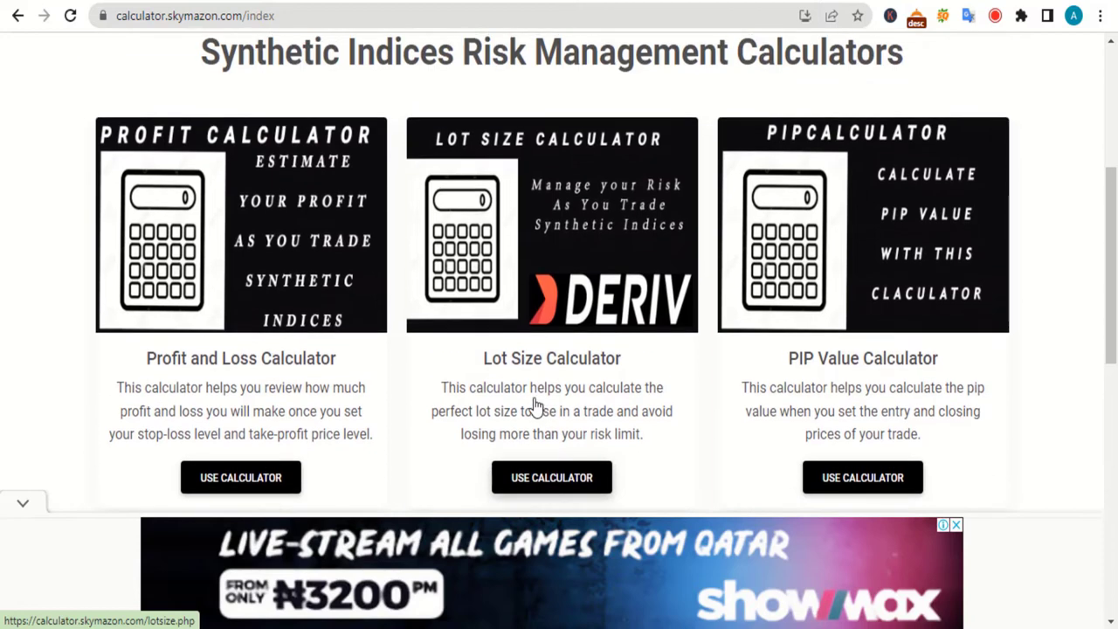
scroll(533, 400, down, 1)
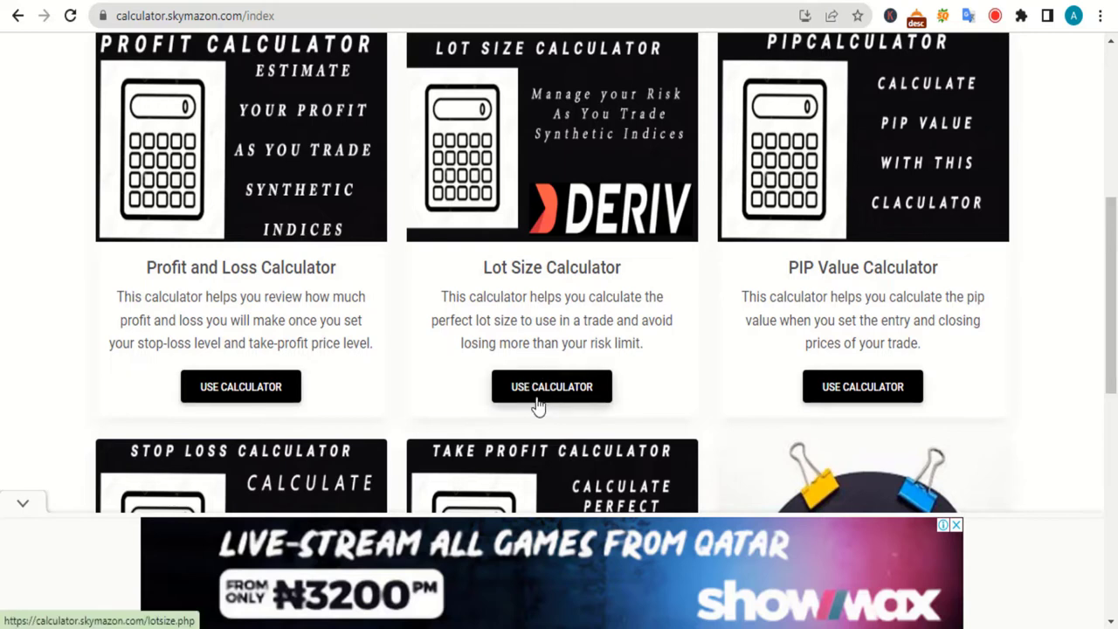
In the Lot Size Calculator, calculate for Boom 1000, entry 547931.50, stop loss 547896.26, risk $50.
click(538, 400)
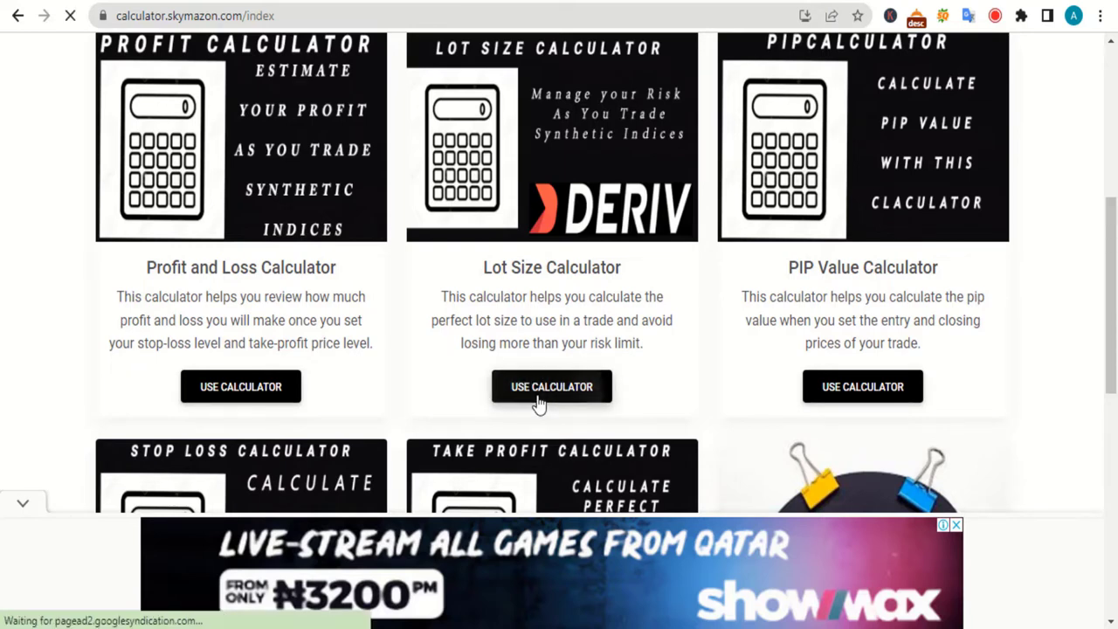
scroll(536, 396, down, 1)
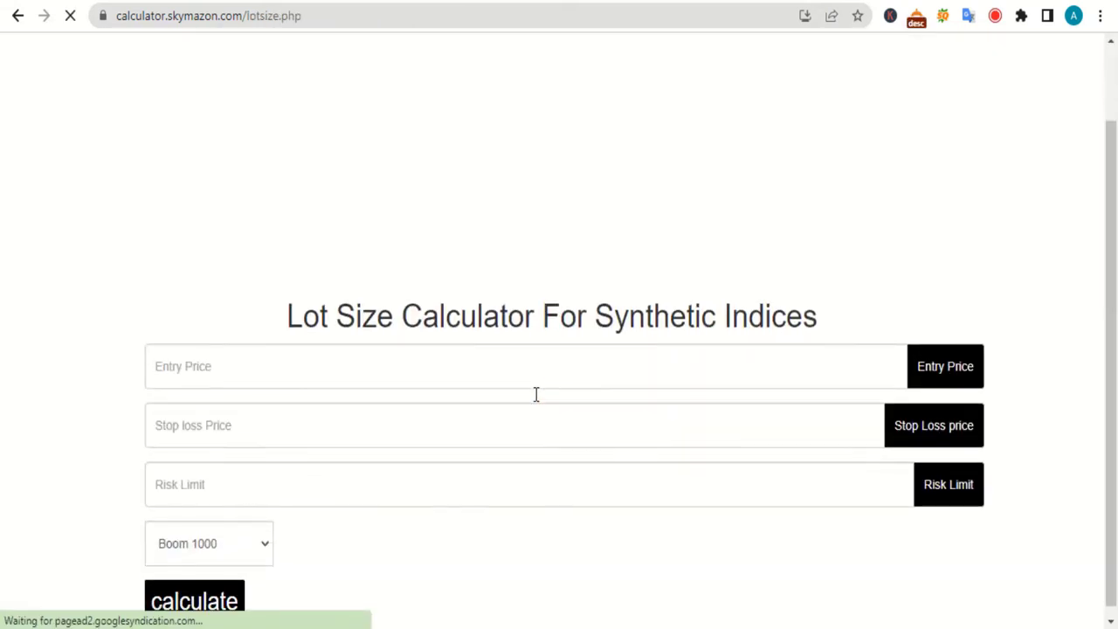
scroll(535, 398, down, 1)
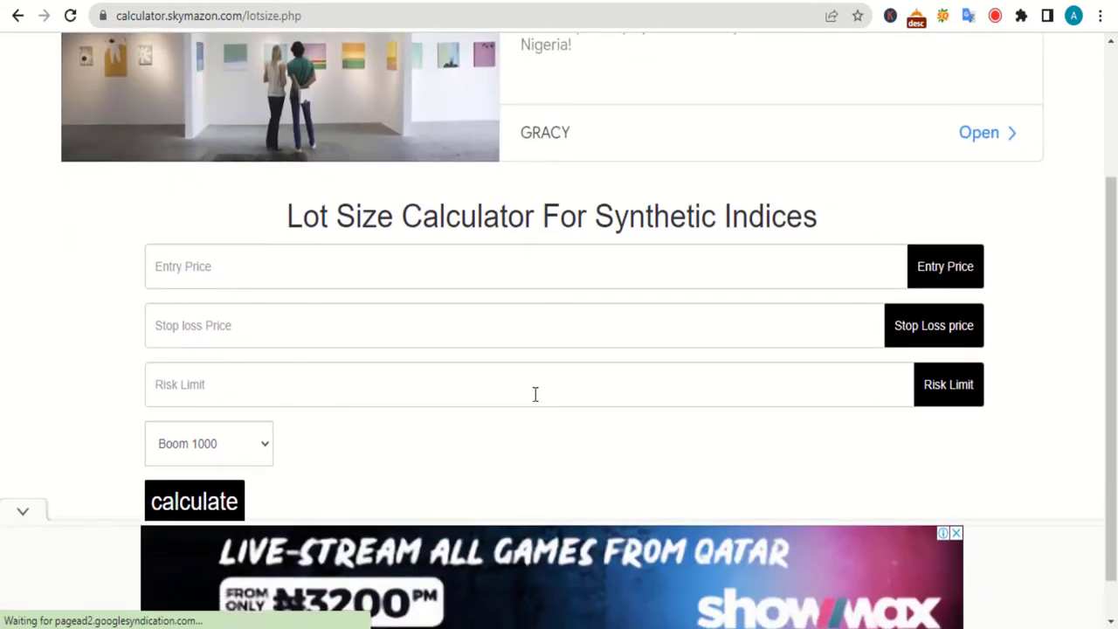
scroll(533, 394, down, 1)
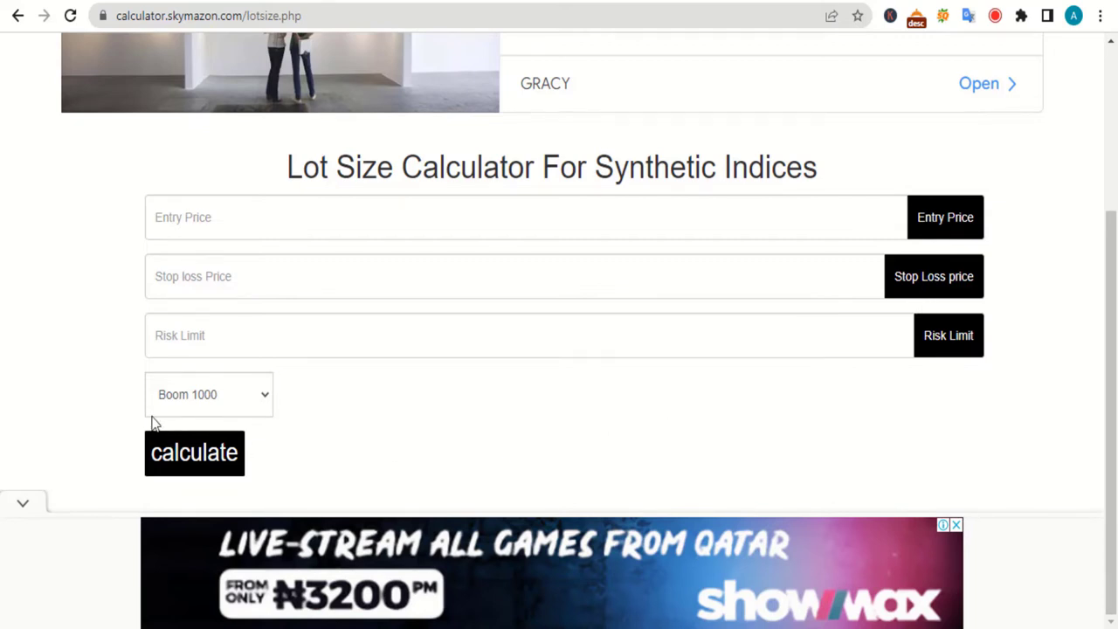
click(189, 394)
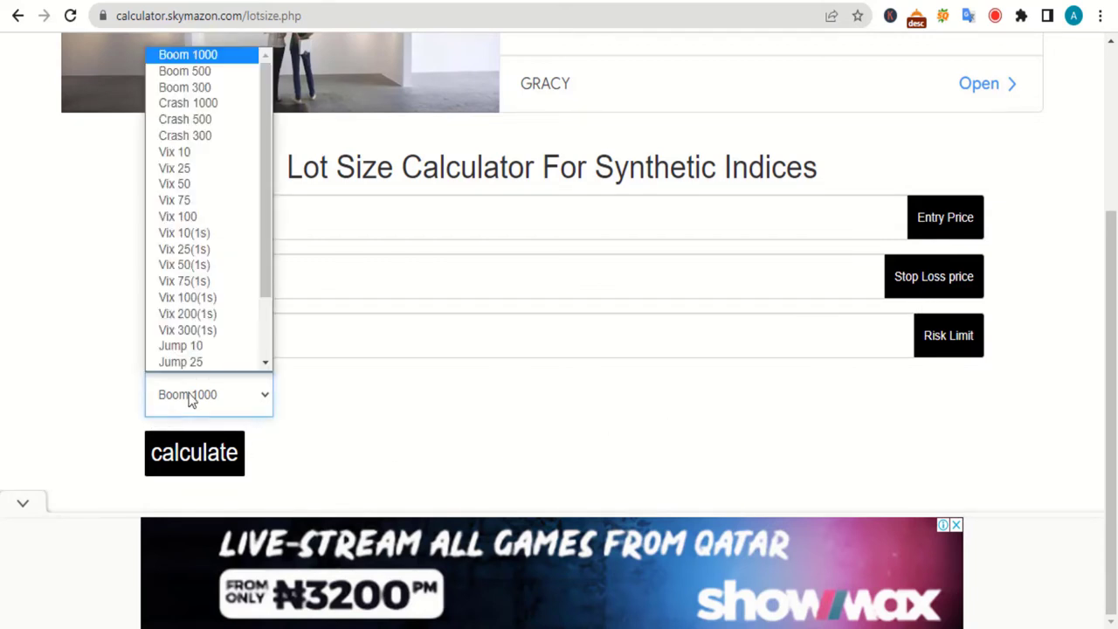
click(206, 56)
key(Return)
Review the computed lot size of 0.7048.
scroll(221, 243, down, 2)
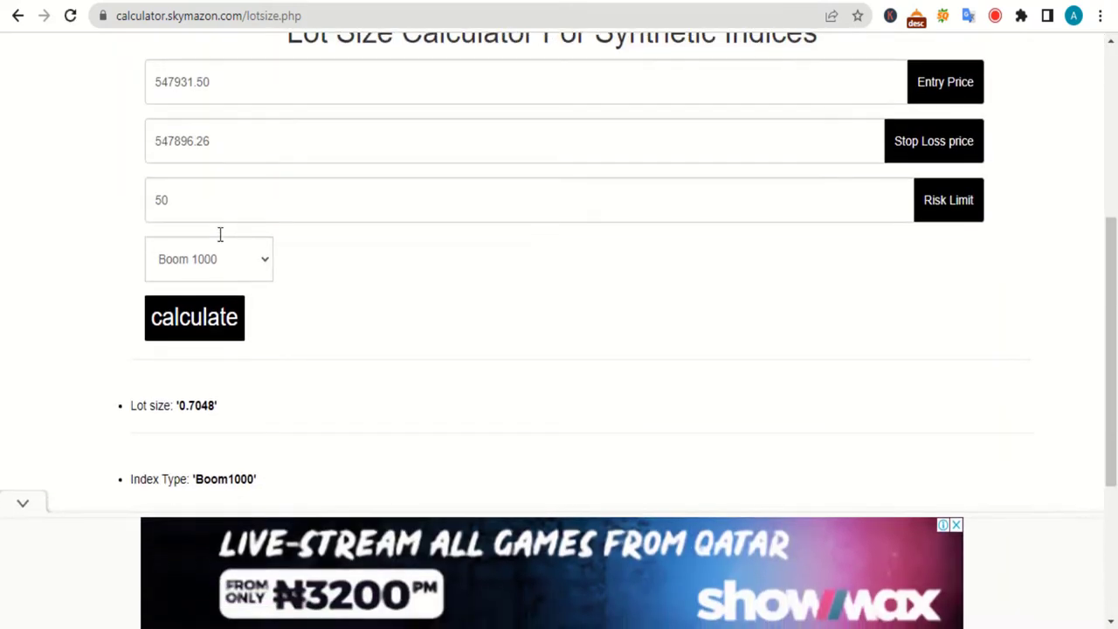
scroll(221, 243, down, 1)
scroll(221, 243, down, 1)
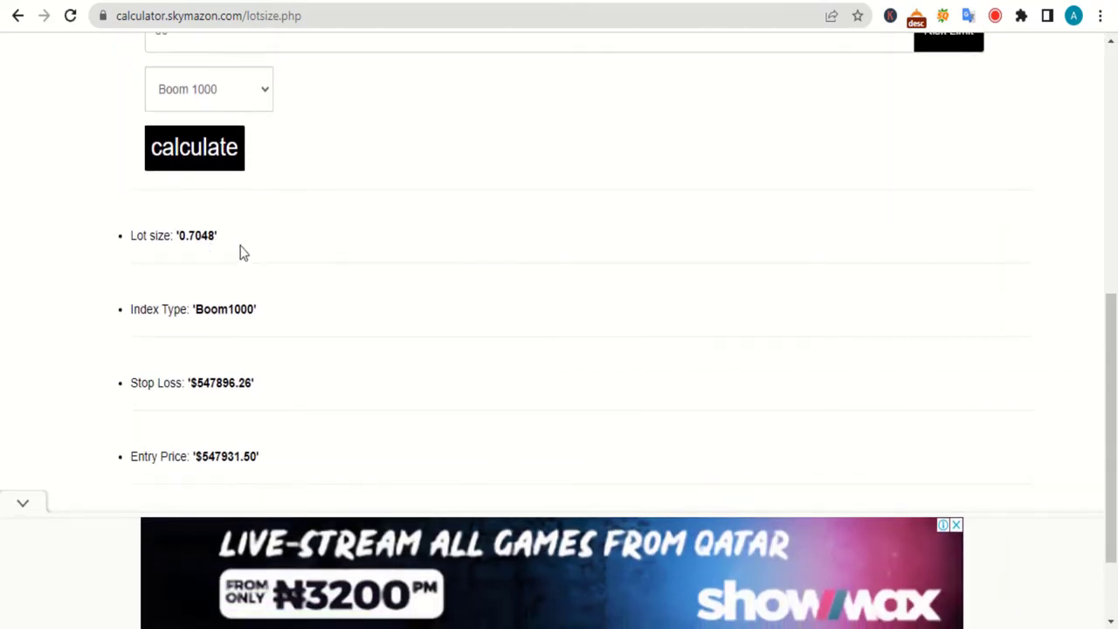
scroll(224, 275, up, 4)
scroll(224, 279, up, 2)
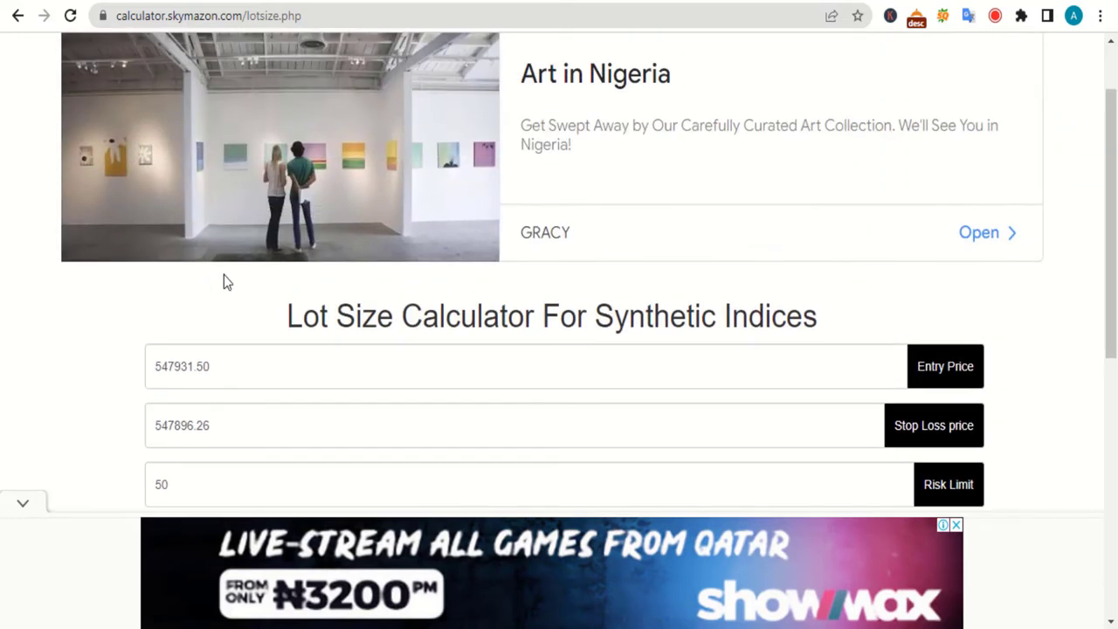
scroll(224, 279, down, 4)
scroll(223, 279, up, 1)
scroll(222, 281, up, 4)
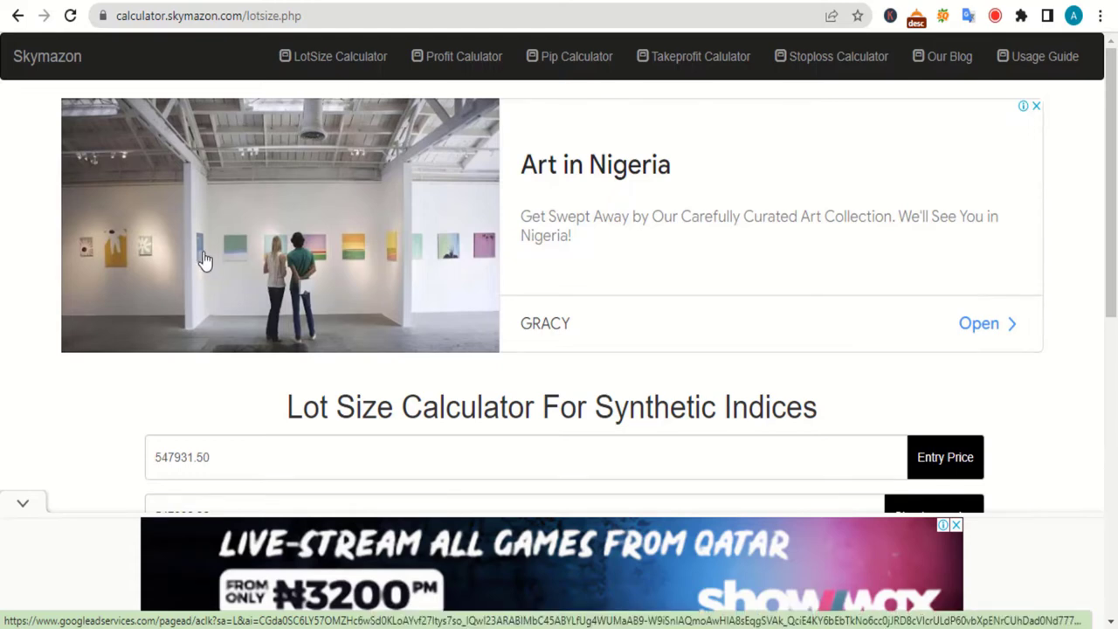
scroll(219, 285, down, 7)
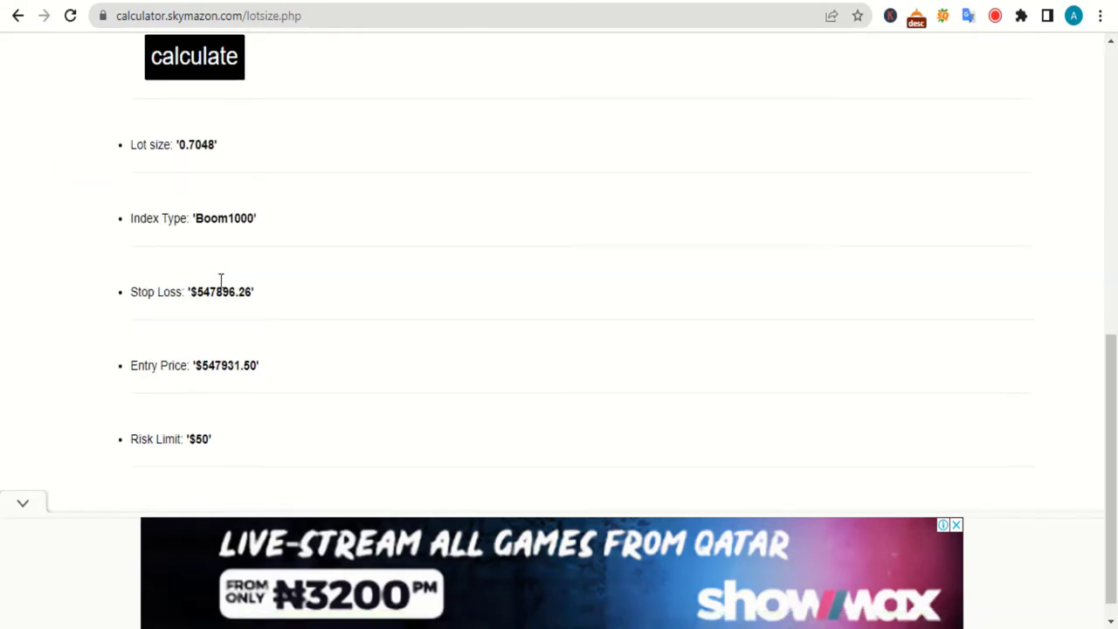
scroll(219, 285, up, 2)
scroll(220, 285, down, 1)
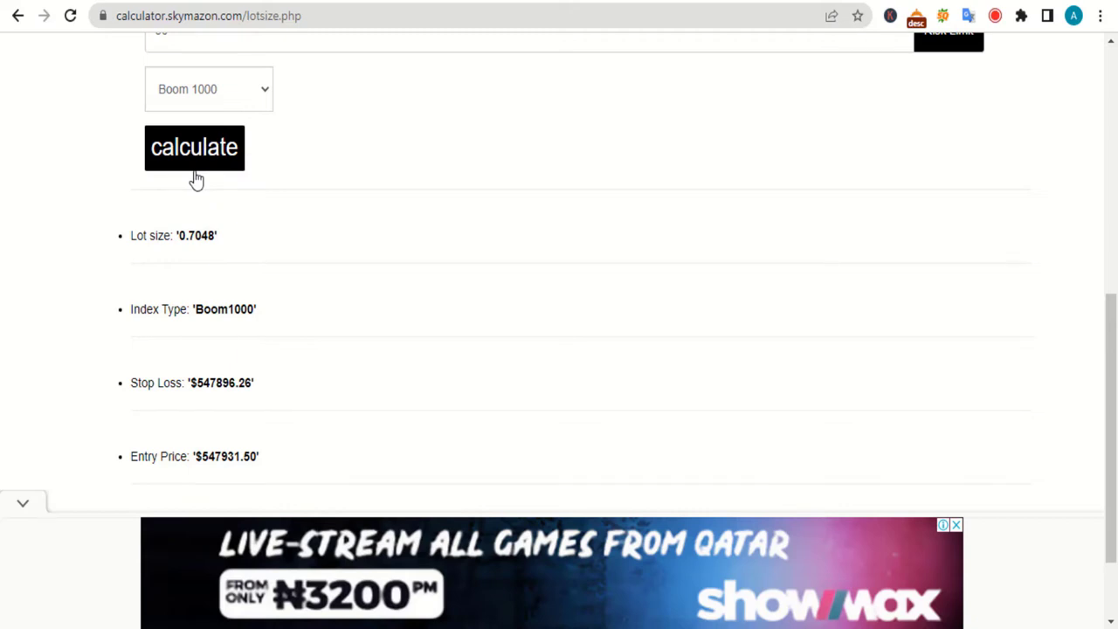
scroll(196, 179, up, 2)
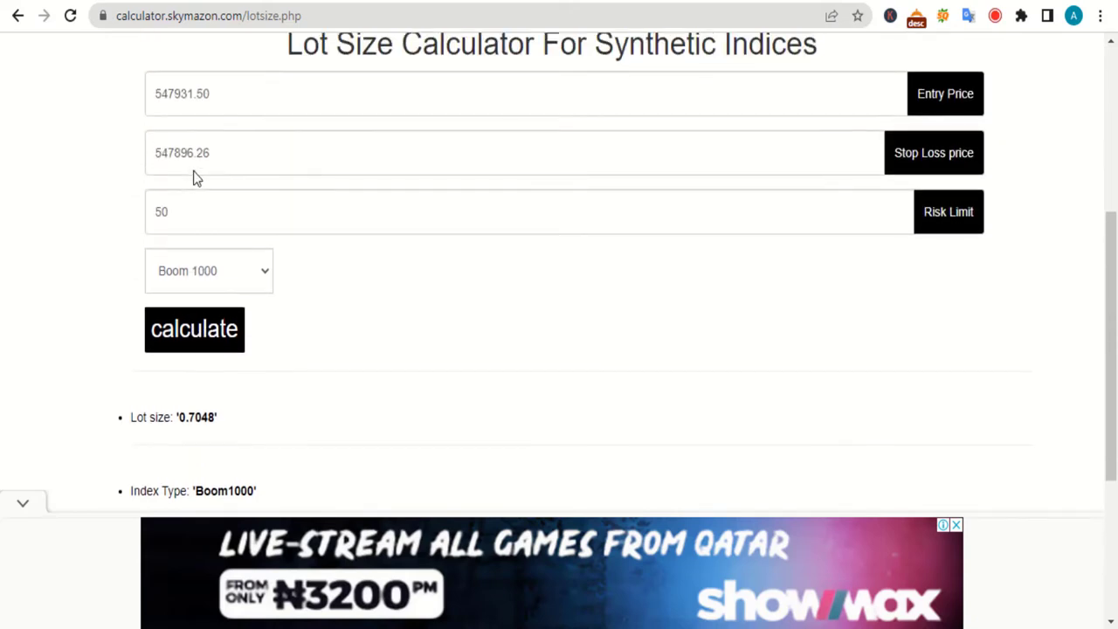
scroll(195, 175, up, 1)
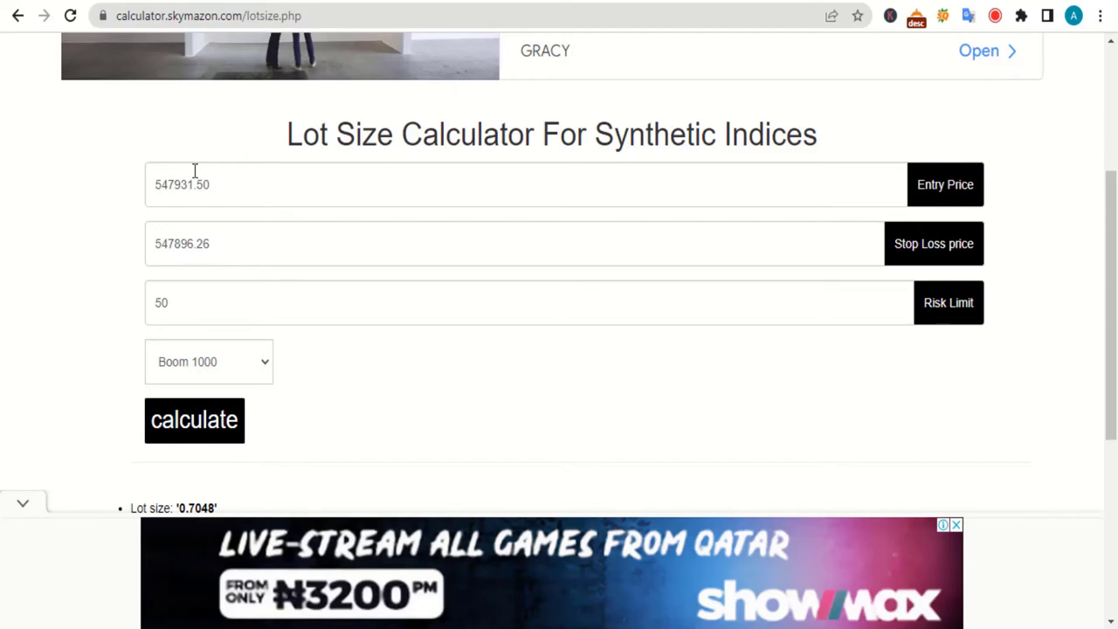
Return to the Skymazon home page and scroll to the Lot Size and PIP Value cards.
scroll(194, 169, up, 3)
click(67, 61)
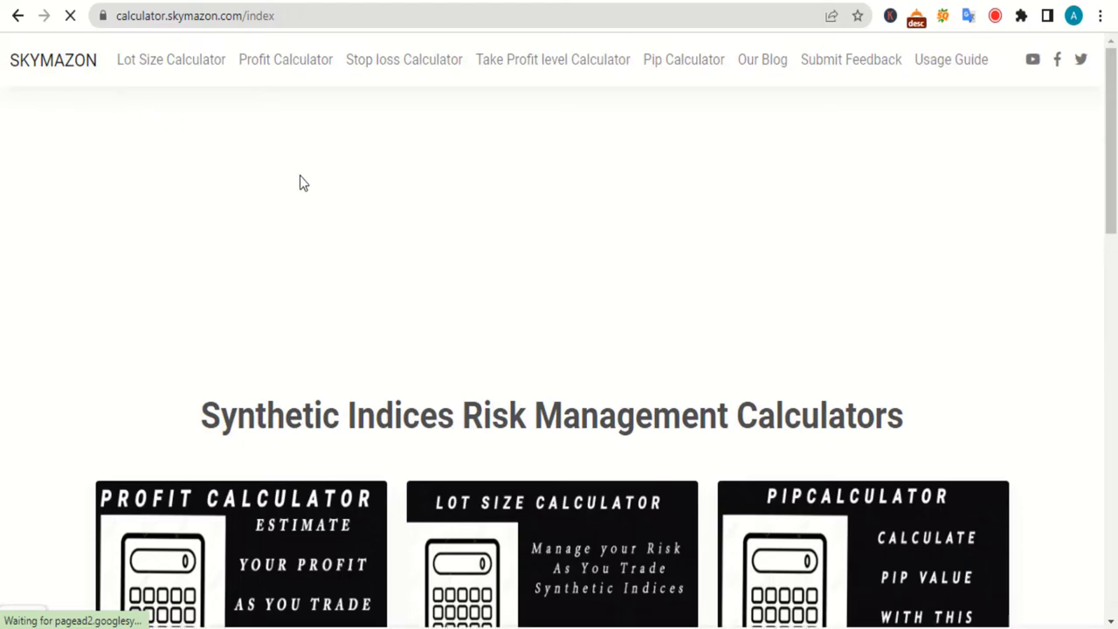
scroll(300, 179, down, 2)
scroll(300, 181, down, 2)
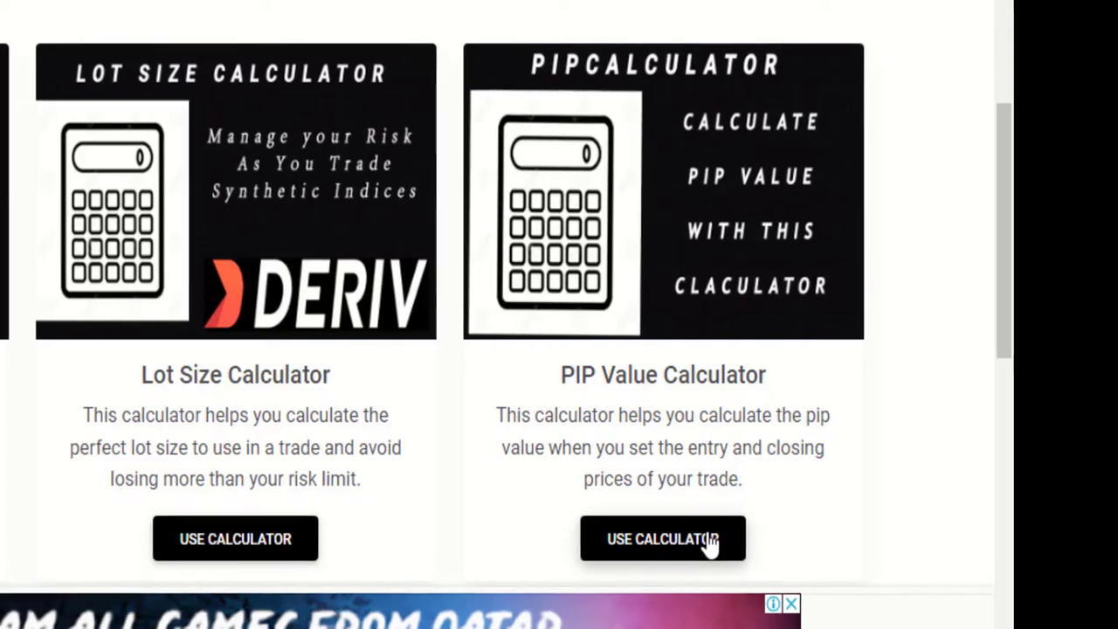
Autofill entry 547931.50, closing 547854.45 and lot 0.2 in the Pip Calculator, getting about $15.41.
click(710, 543)
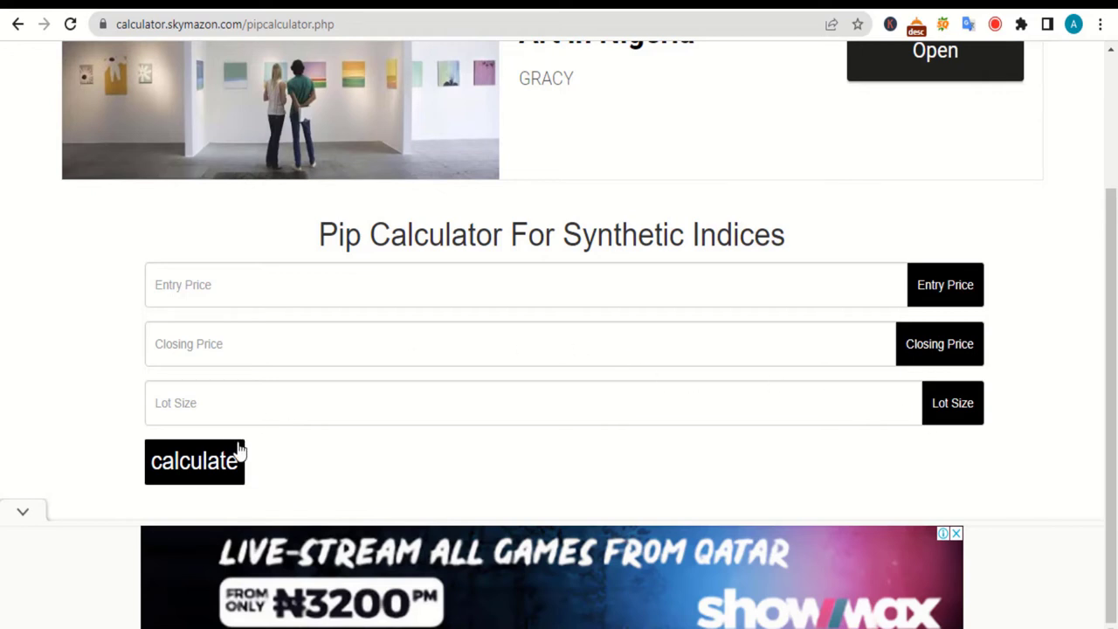
click(222, 410)
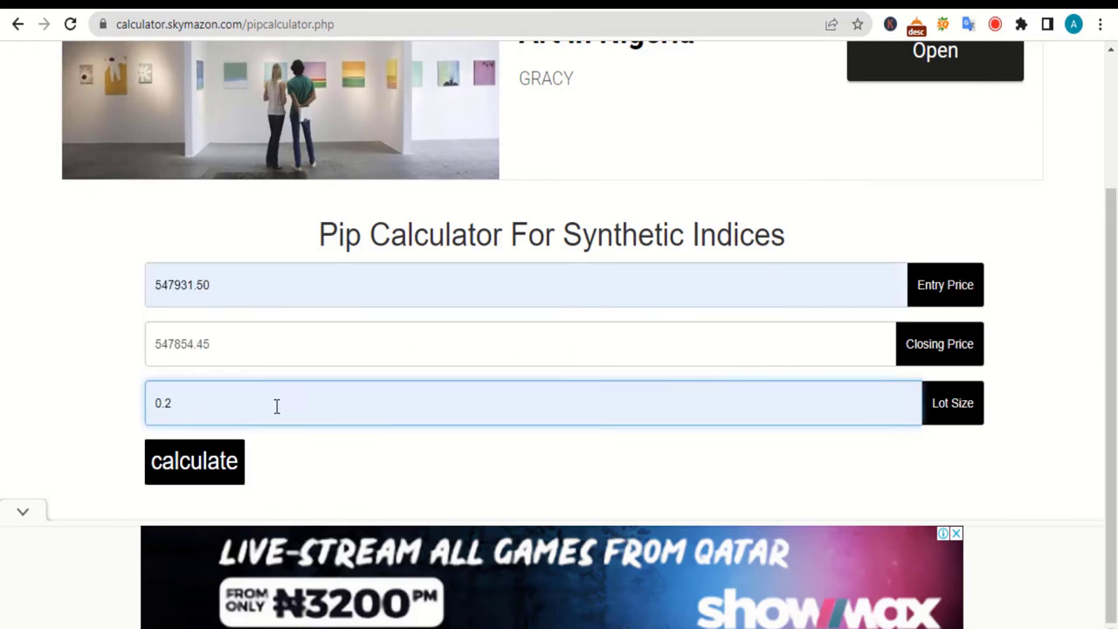
click(203, 464)
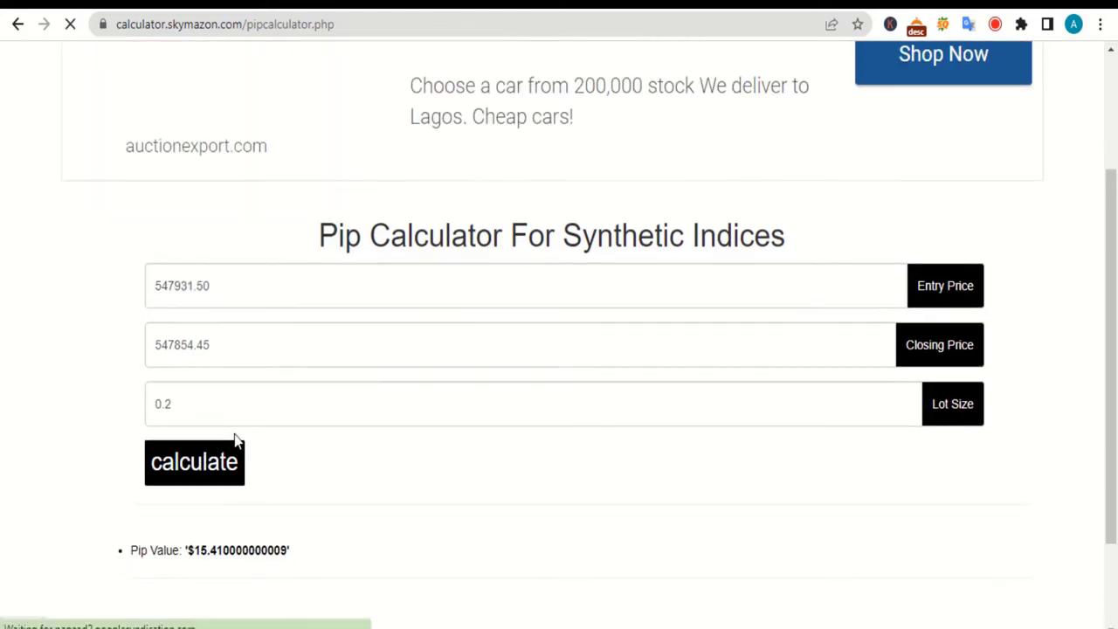
scroll(234, 439, down, 2)
scroll(282, 411, up, 4)
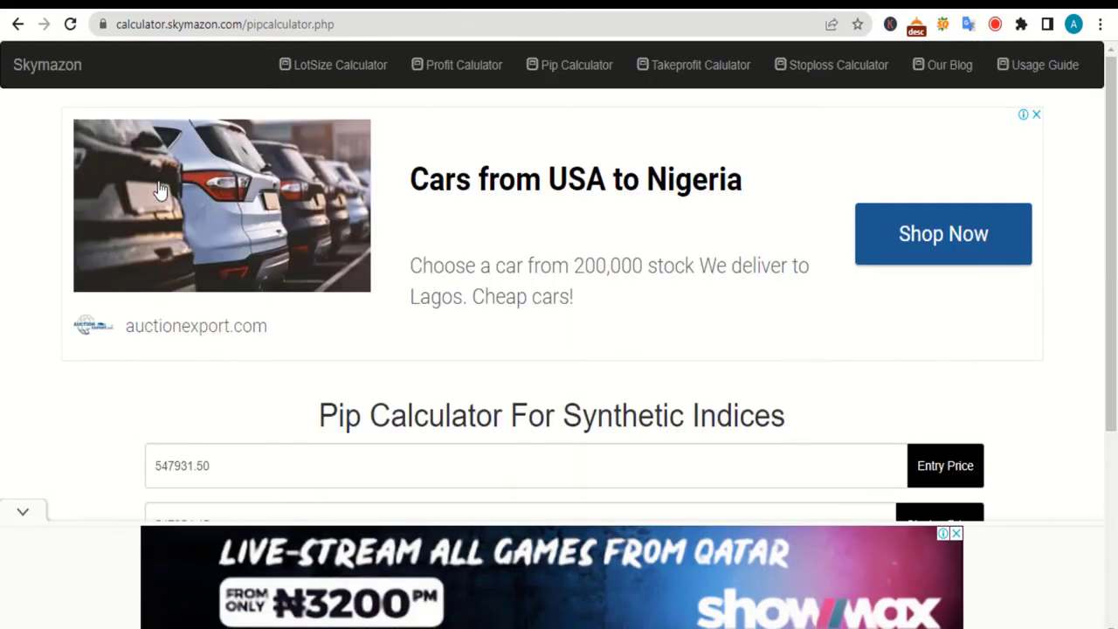
Go back to the home page and scroll to the Stop Loss and Take Profit cards.
click(76, 70)
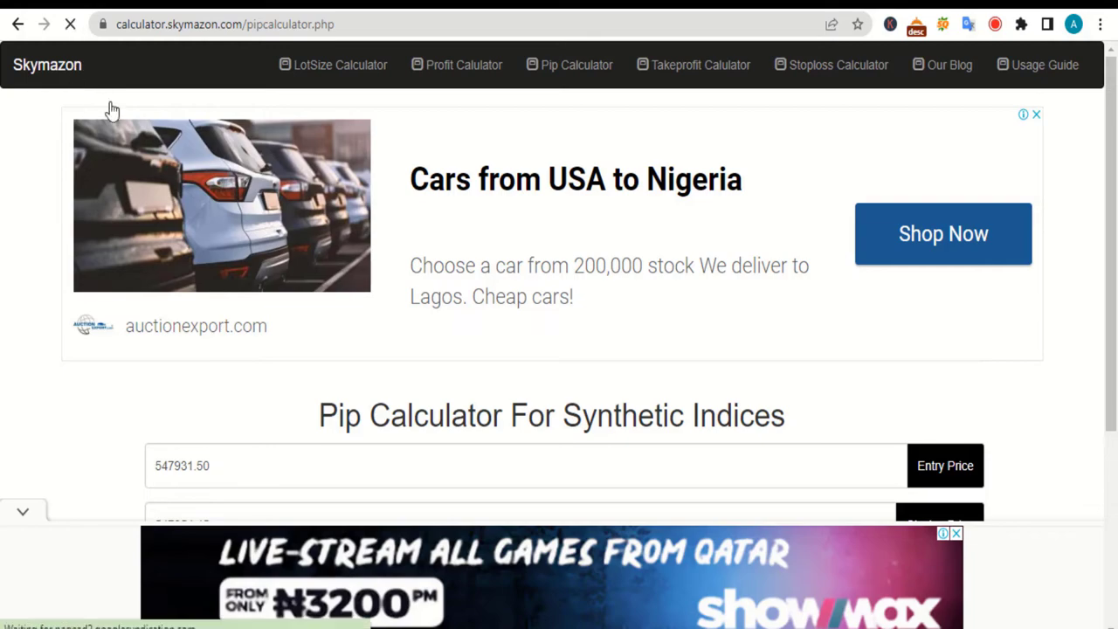
scroll(406, 312, down, 8)
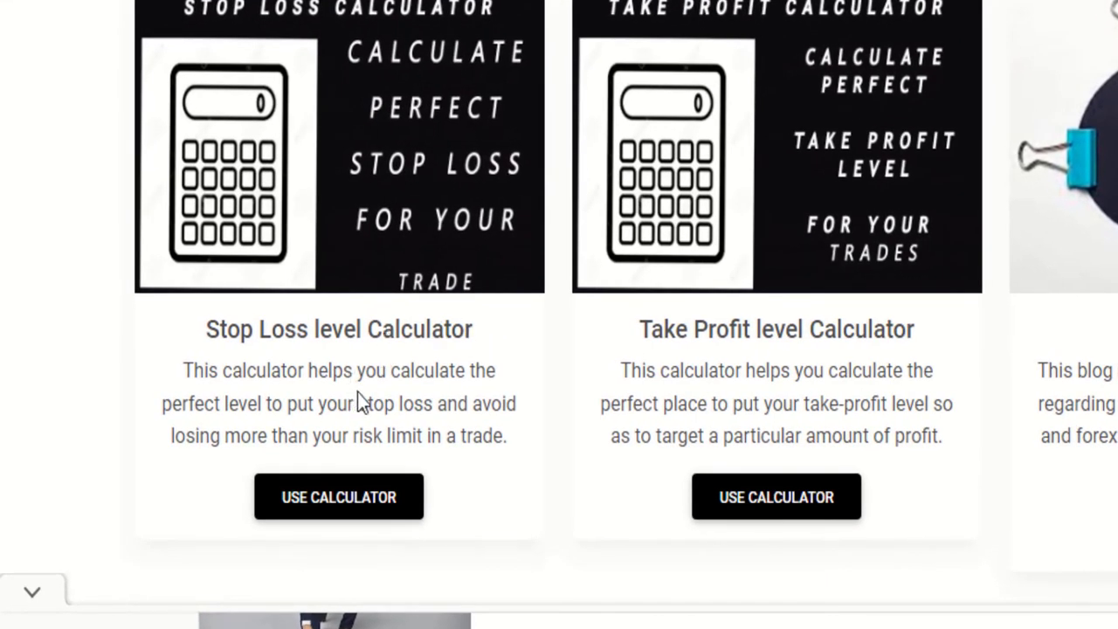
Calculate a Sell stop loss from entry 547931.50, risk 50, lot 0.5, giving $548031.5.
click(335, 501)
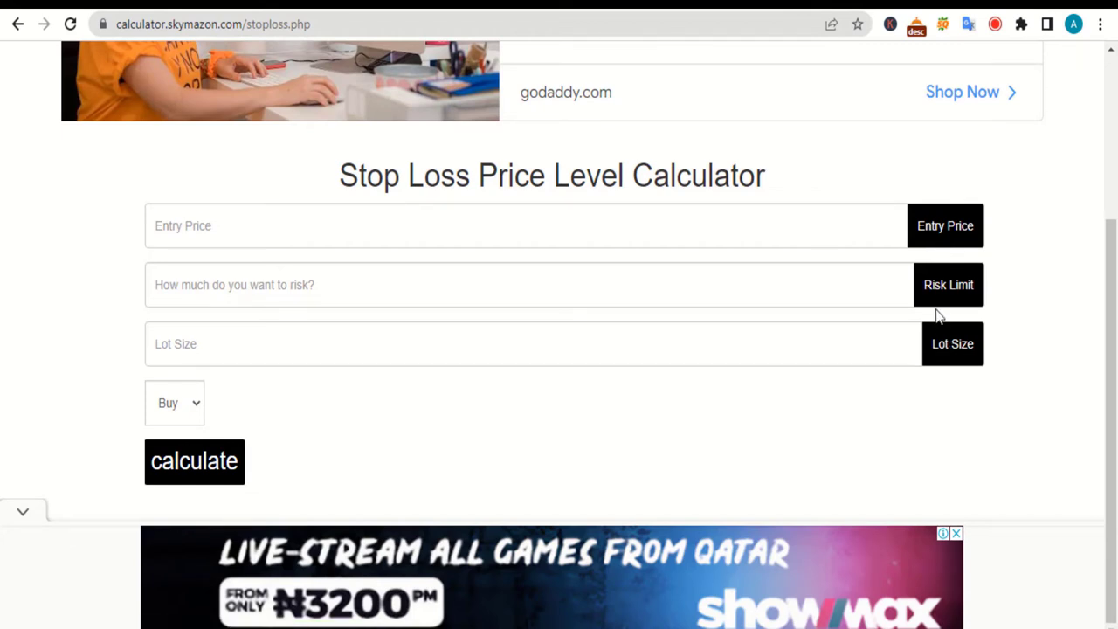
click(174, 403)
click(170, 449)
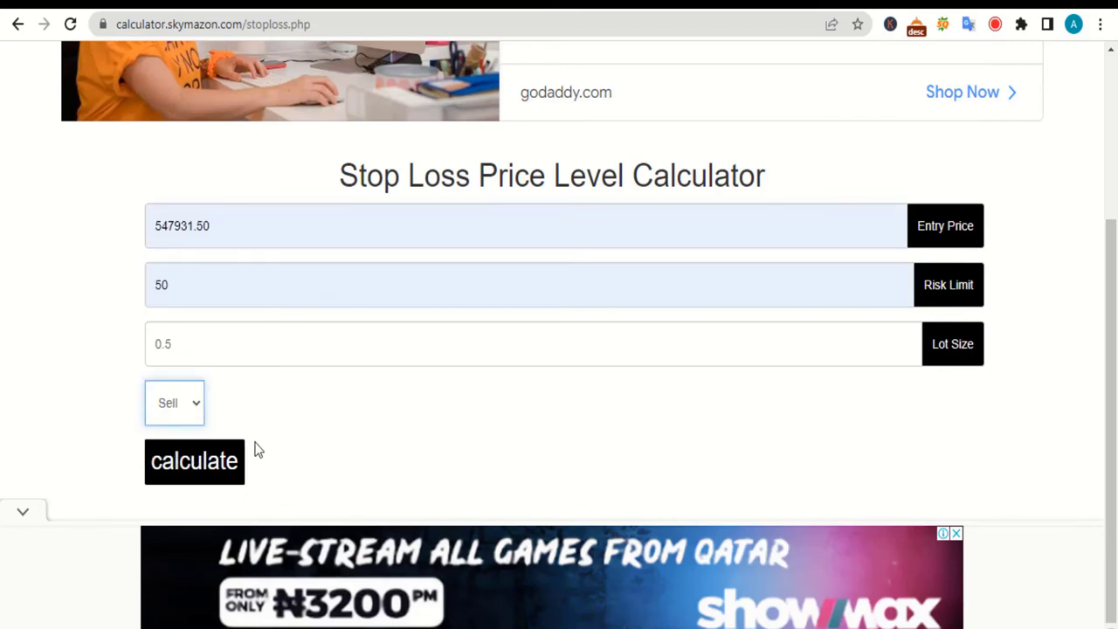
click(219, 469)
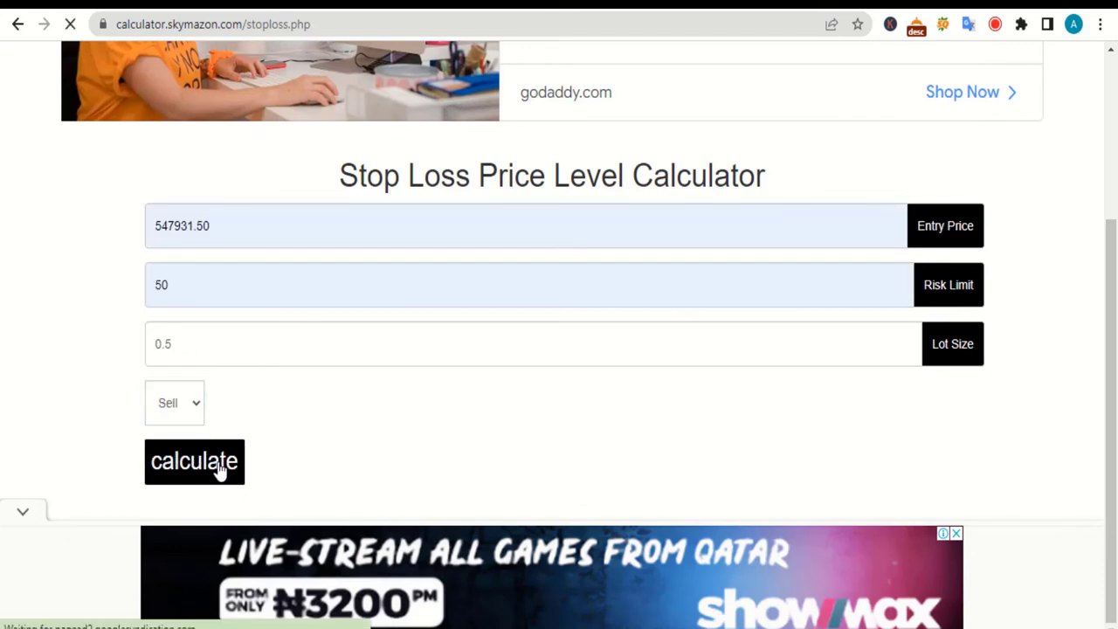
scroll(279, 450, down, 2)
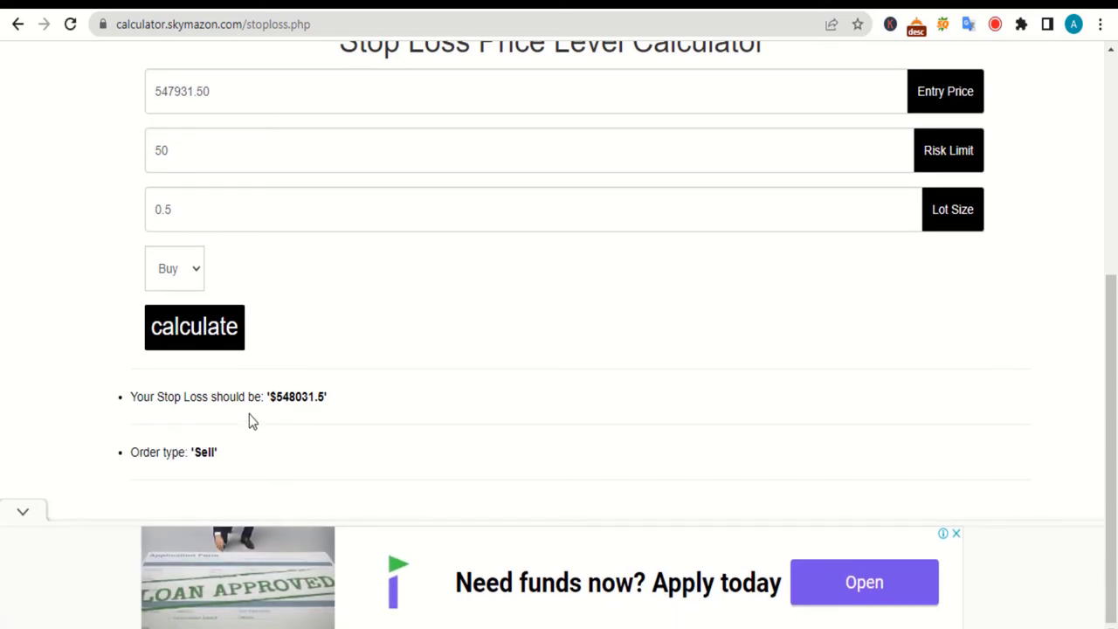
scroll(249, 419, up, 4)
Return to the home page and scroll to the Take Profit level card.
click(61, 71)
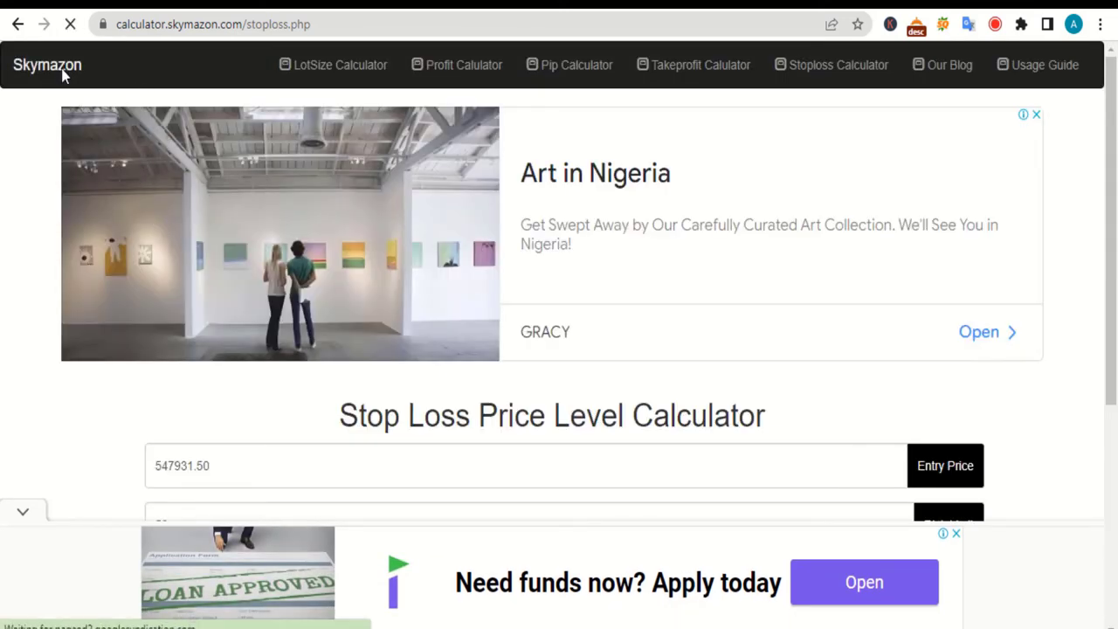
scroll(354, 249, down, 10)
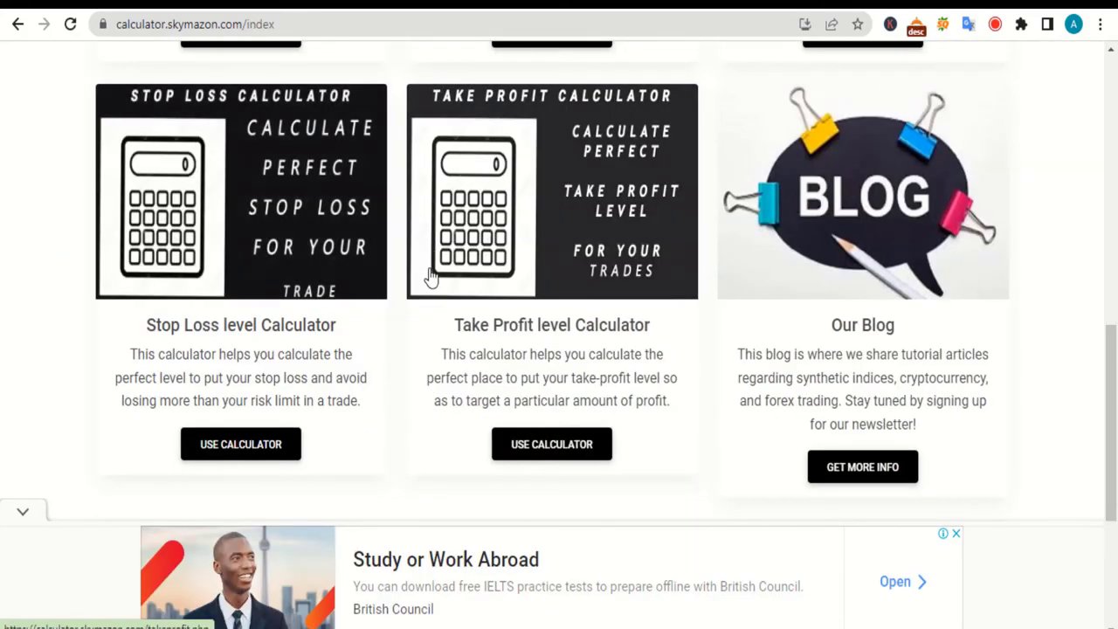
Open the Take Profit level Calculator and autofill entry 547931.50, profit 50, lot 0.5.
click(532, 445)
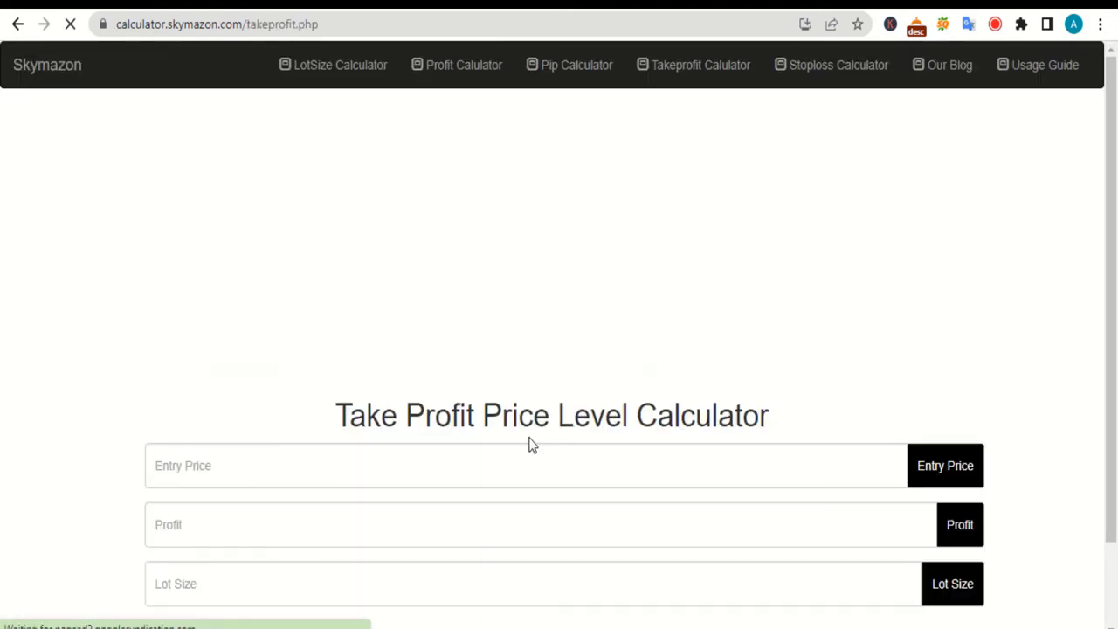
scroll(515, 437, down, 3)
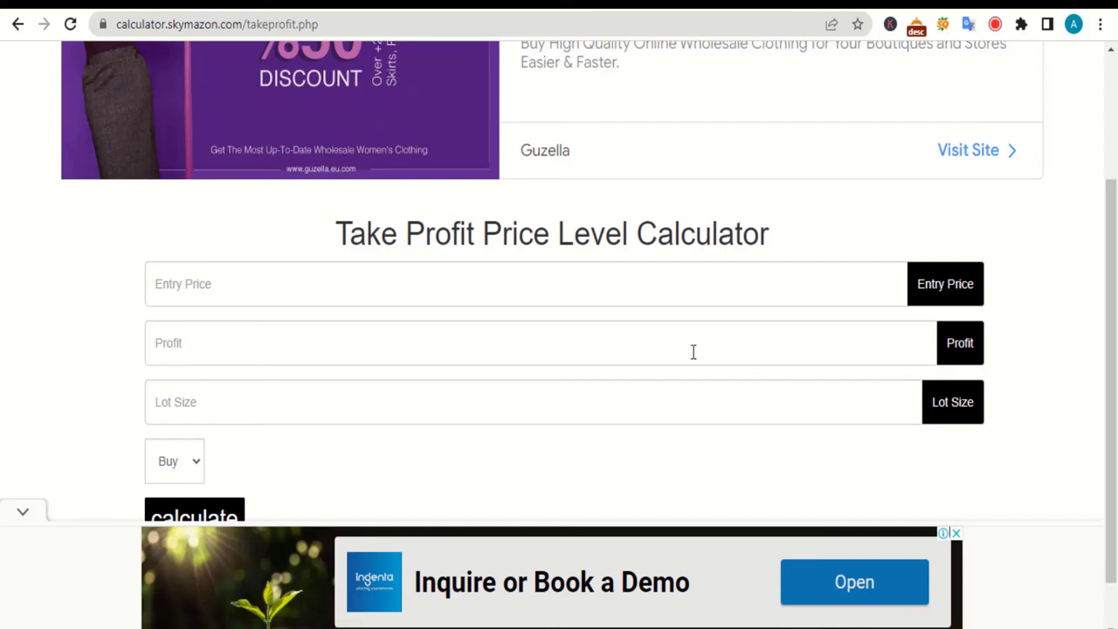
click(373, 282)
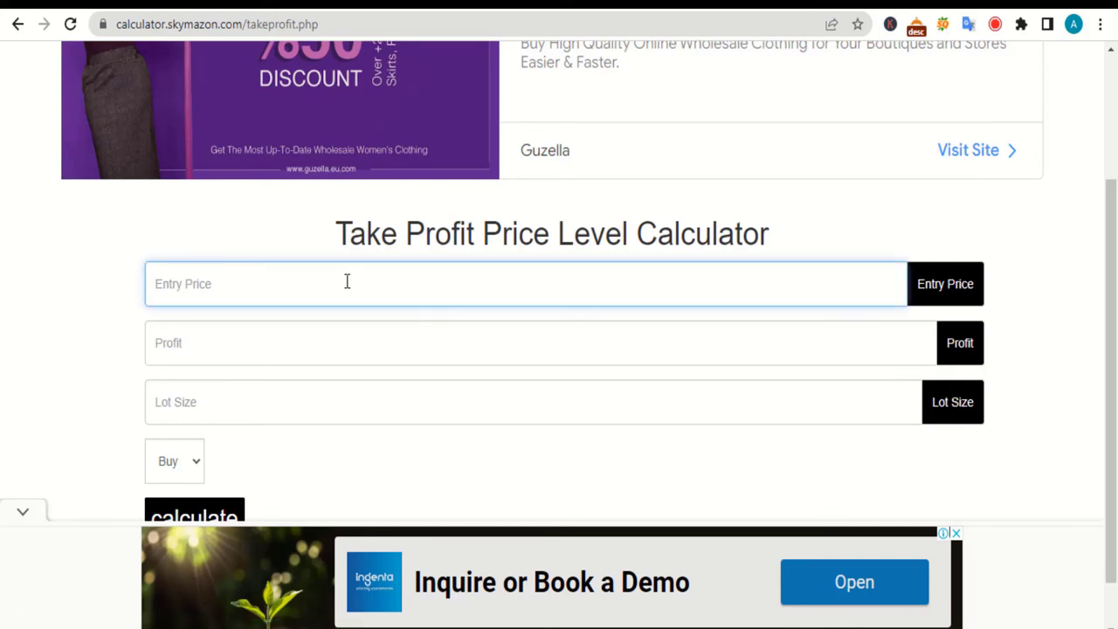
click(347, 281)
click(262, 367)
scroll(186, 407, down, 1)
Choose the order type and view the $548031.5 take profit level.
click(183, 404)
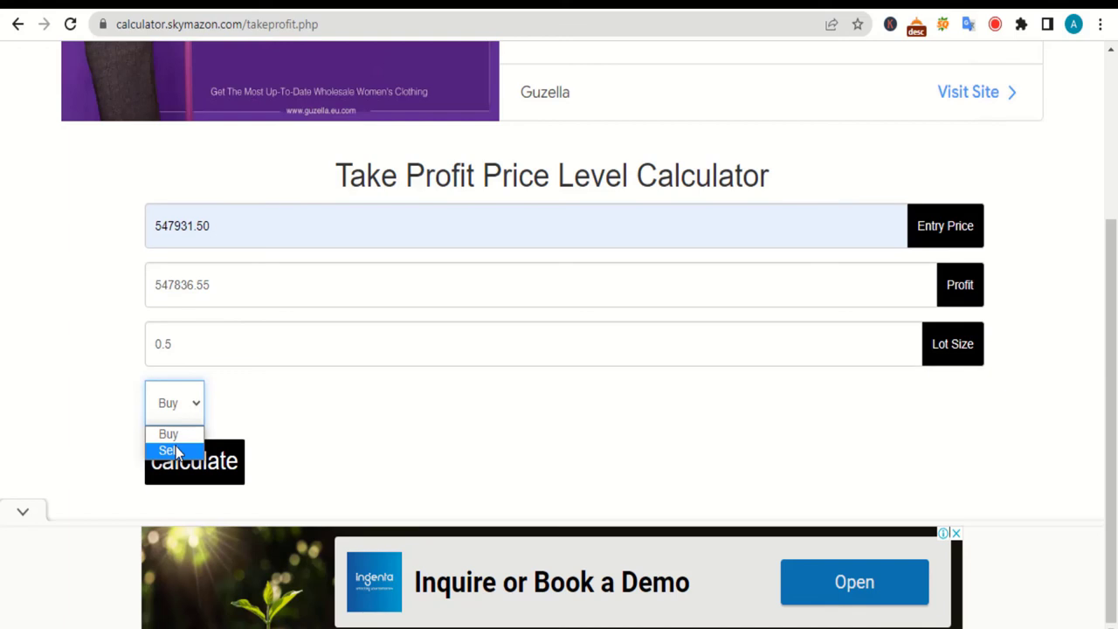
click(176, 450)
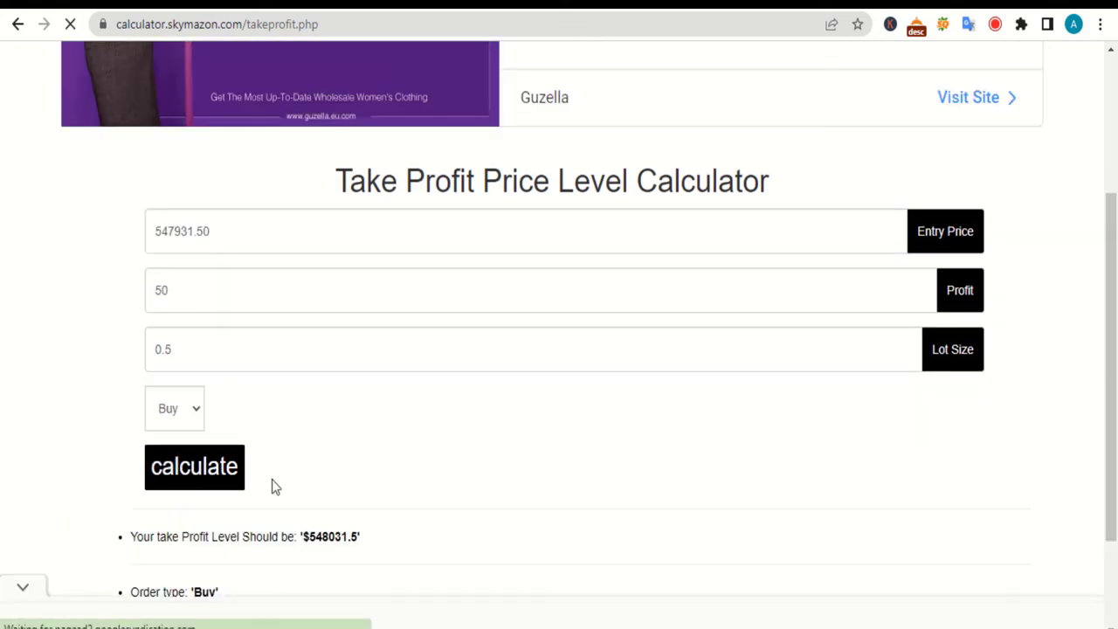
scroll(319, 468, down, 2)
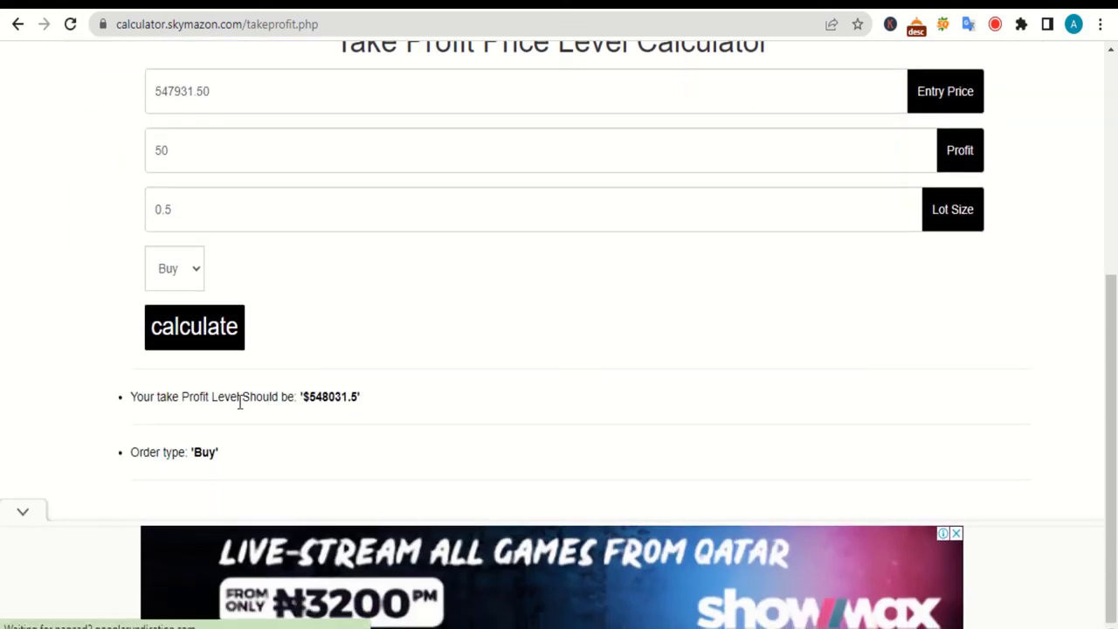